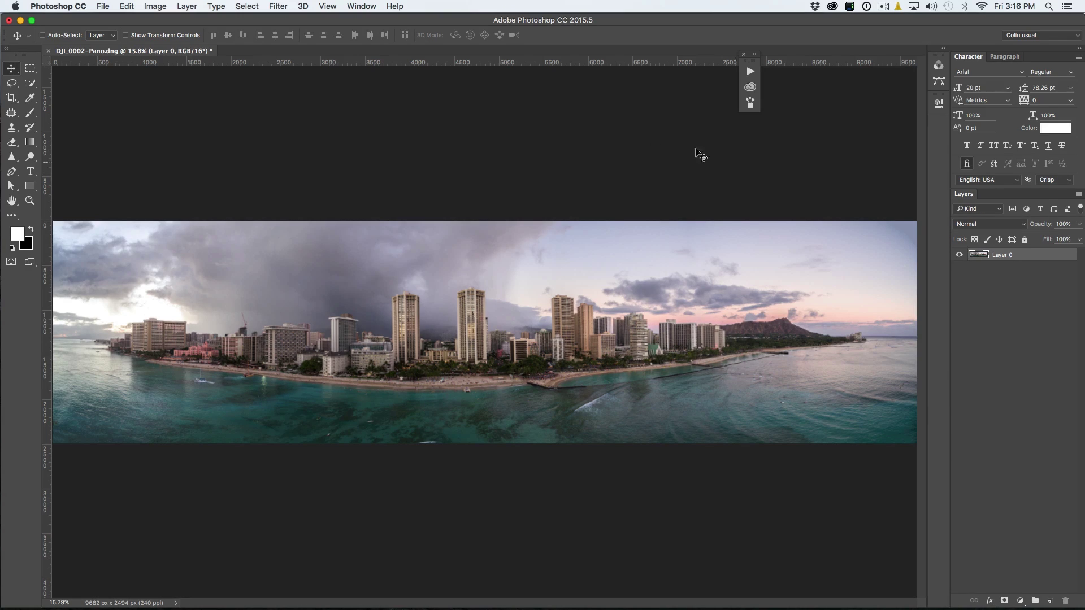
Open the File menu while the DJI_0002-Pano.dng Waikiki panorama stays open
{"action": "left_click", "coordinate": [103, 6]}
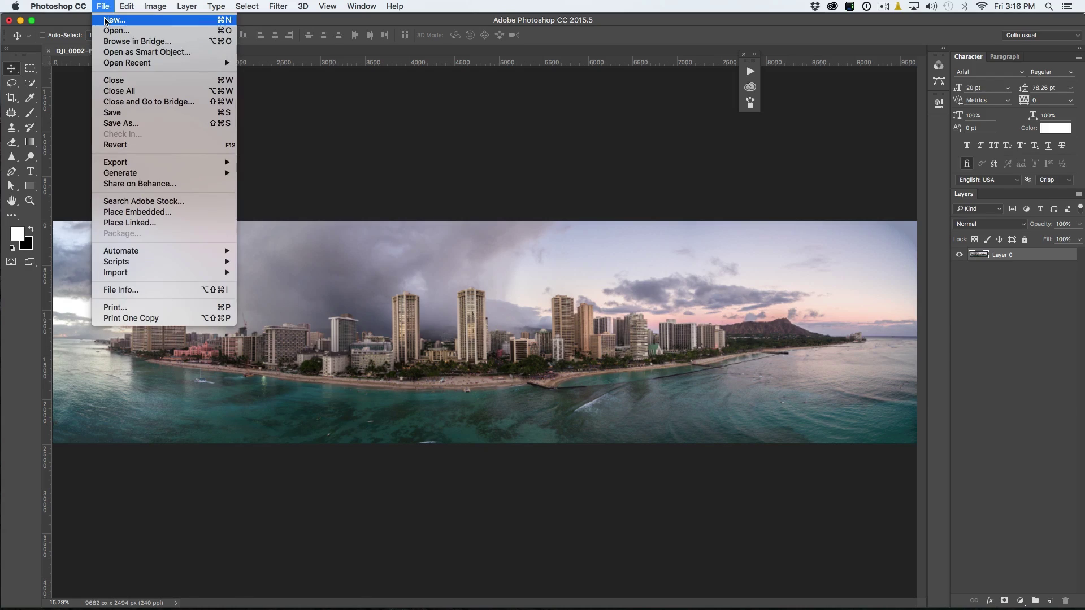
Create a new 6000×3000 px blank white document
{"action": "left_click", "coordinate": [113, 20]}
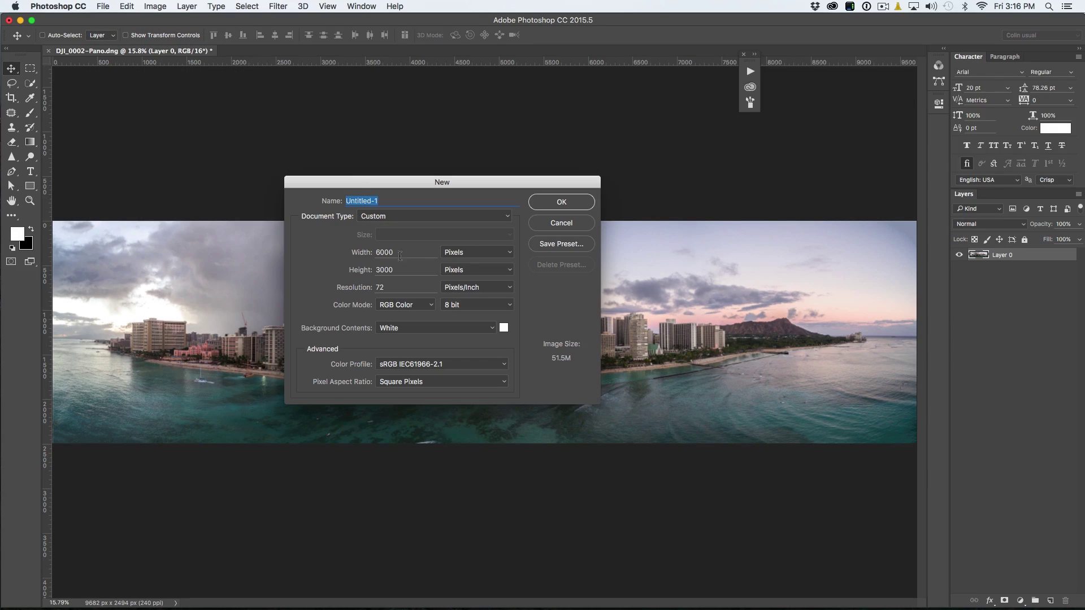
{"action": "left_click", "coordinate": [553, 205]}
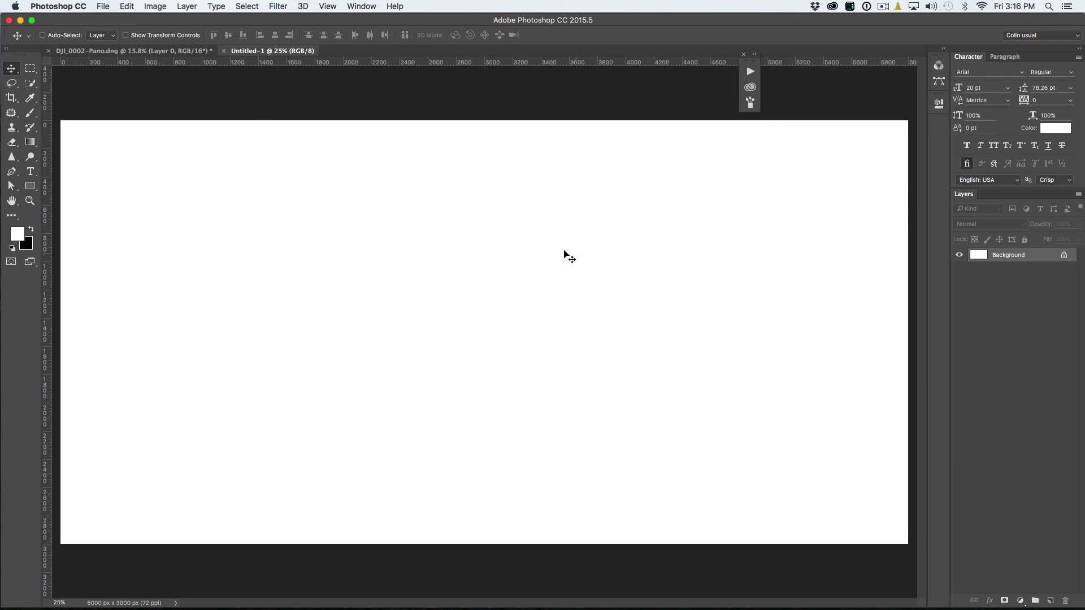
{"action": "left_click", "coordinate": [162, 51]}
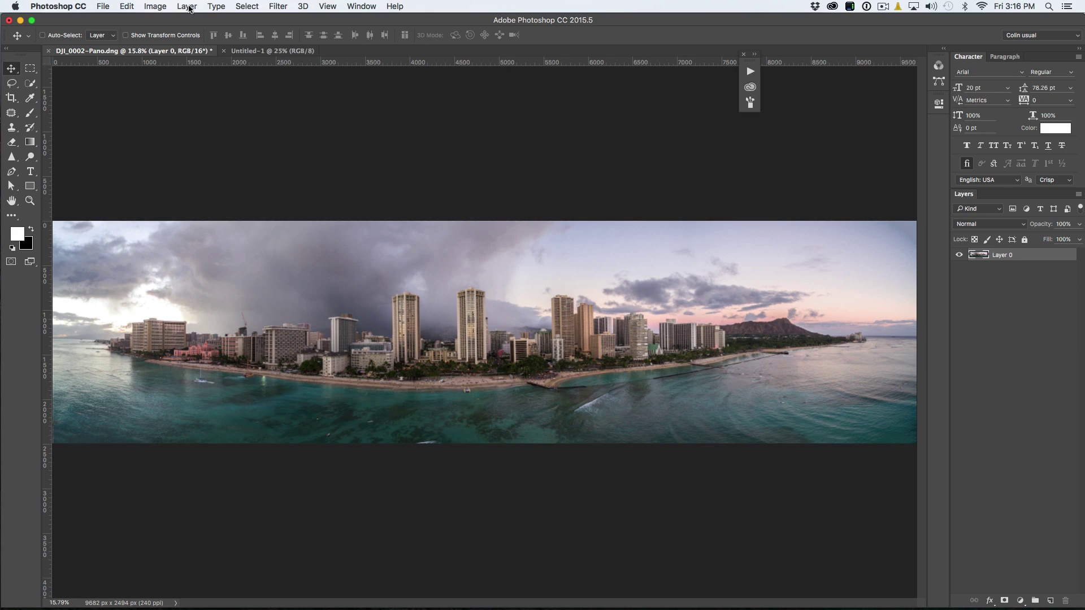
Convert the panorama to 8 Bits/Channel and drag it onto Untitled-1 as Layer 1
{"action": "left_click", "coordinate": [156, 5]}
{"action": "mouse_move", "coordinate": [161, 21]}
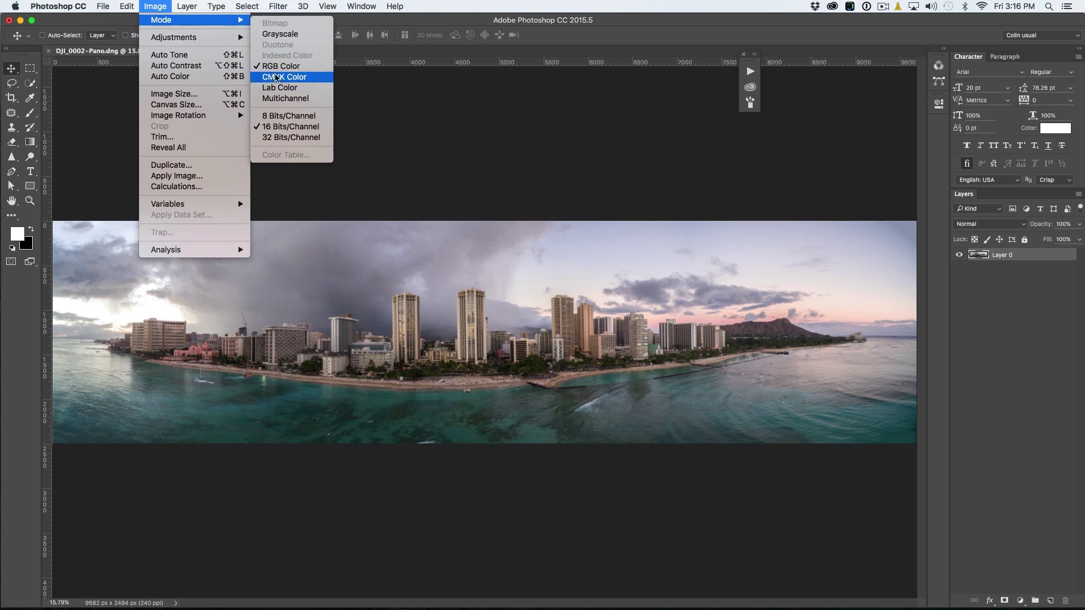
{"action": "left_click", "coordinate": [276, 116]}
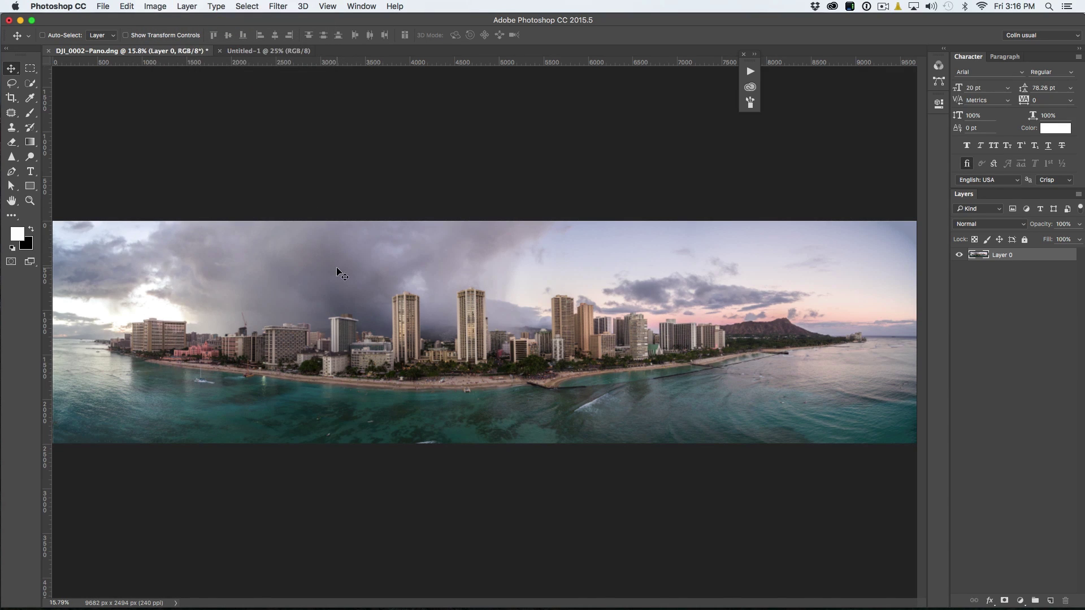
{"action": "left_click_drag", "start_coordinate": [342, 275], "coordinate": [290, 55]}
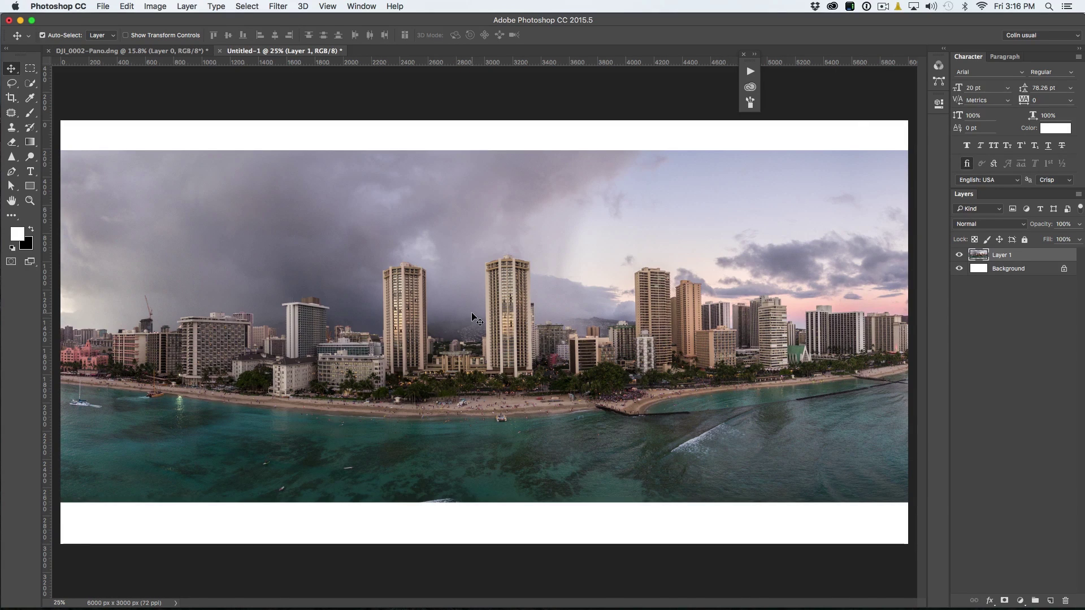
{"action": "key", "text": "super+t"}
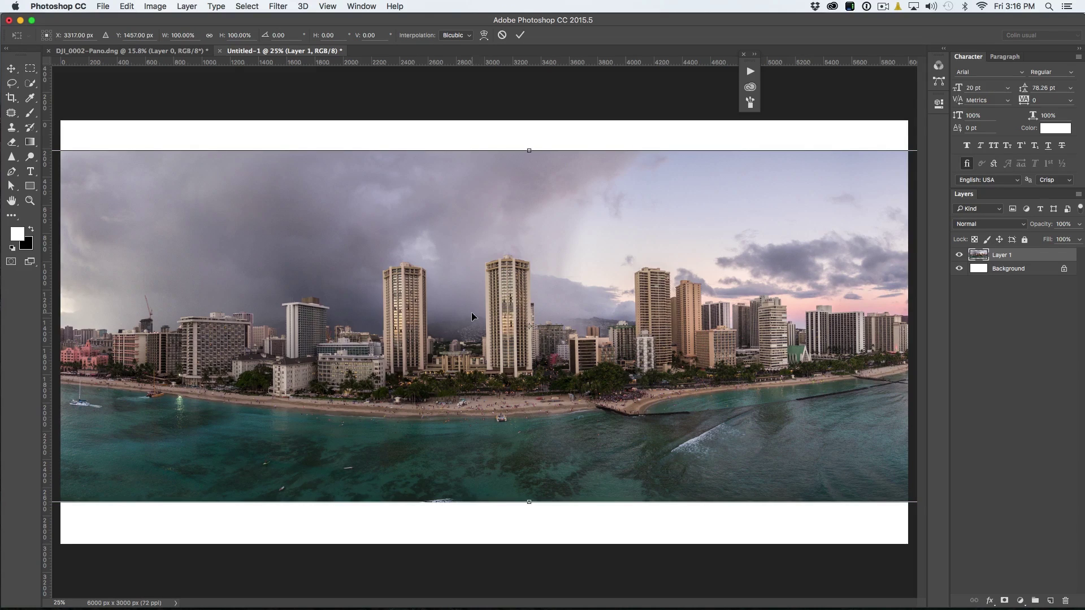
Scale the panorama proportionally to about 62%, left-aligned across the full 6000 px canvas width
{"action": "left_click", "coordinate": [209, 35]}
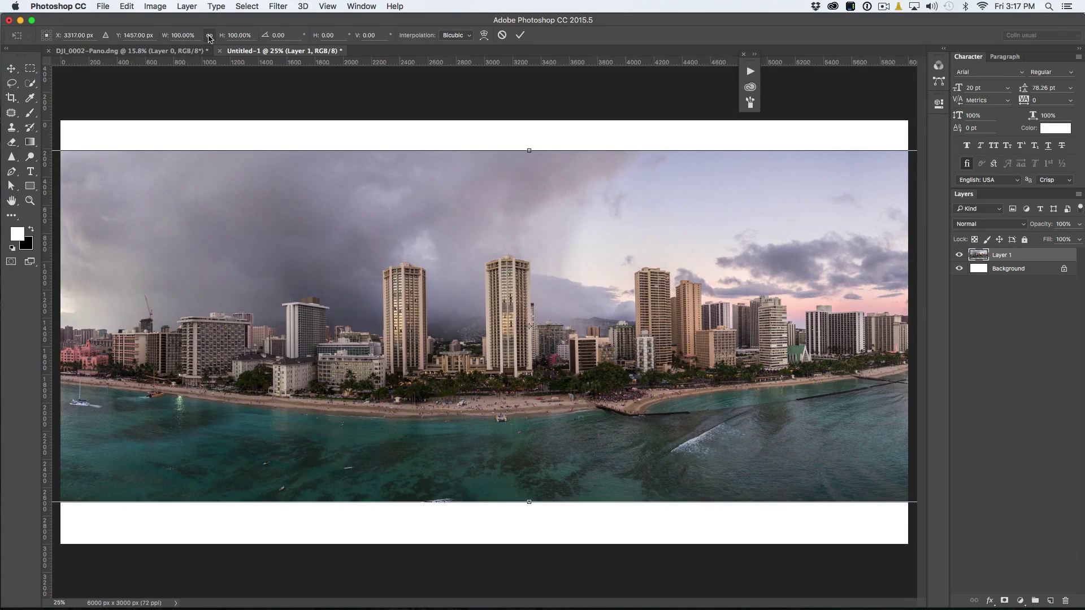
{"action": "left_click_drag", "start_coordinate": [166, 38], "coordinate": [148, 42]}
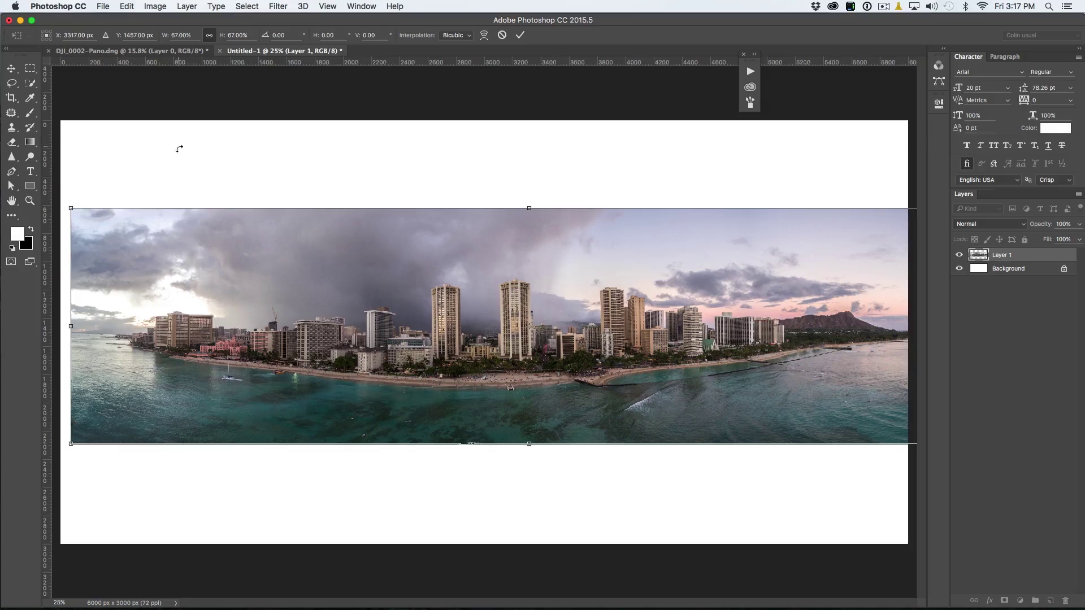
{"action": "left_click_drag", "start_coordinate": [230, 220], "coordinate": [222, 218]}
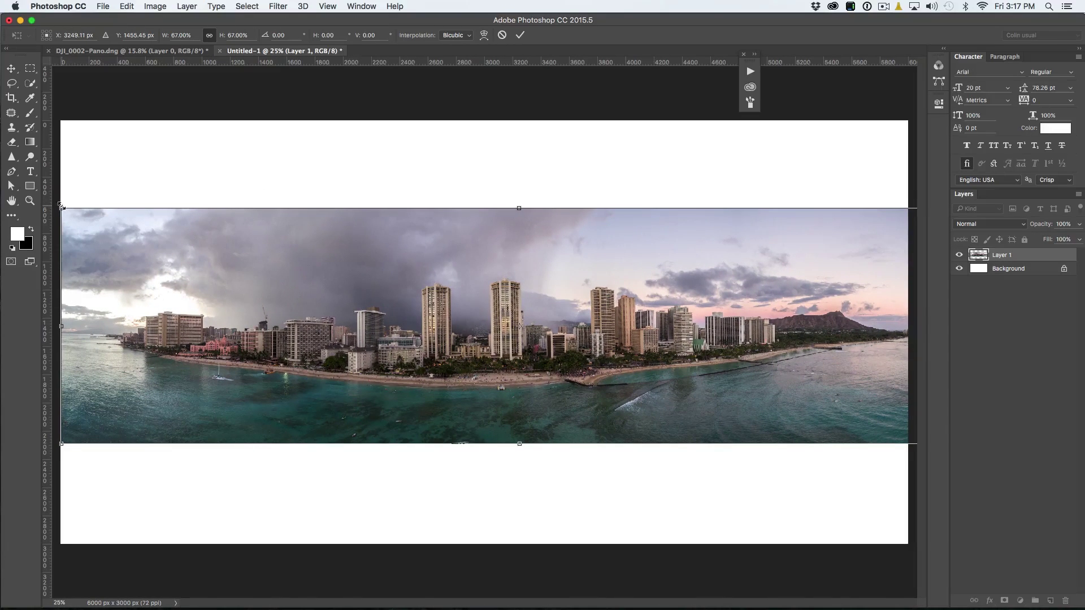
{"action": "left_click_drag", "start_coordinate": [63, 208], "coordinate": [126, 223]}
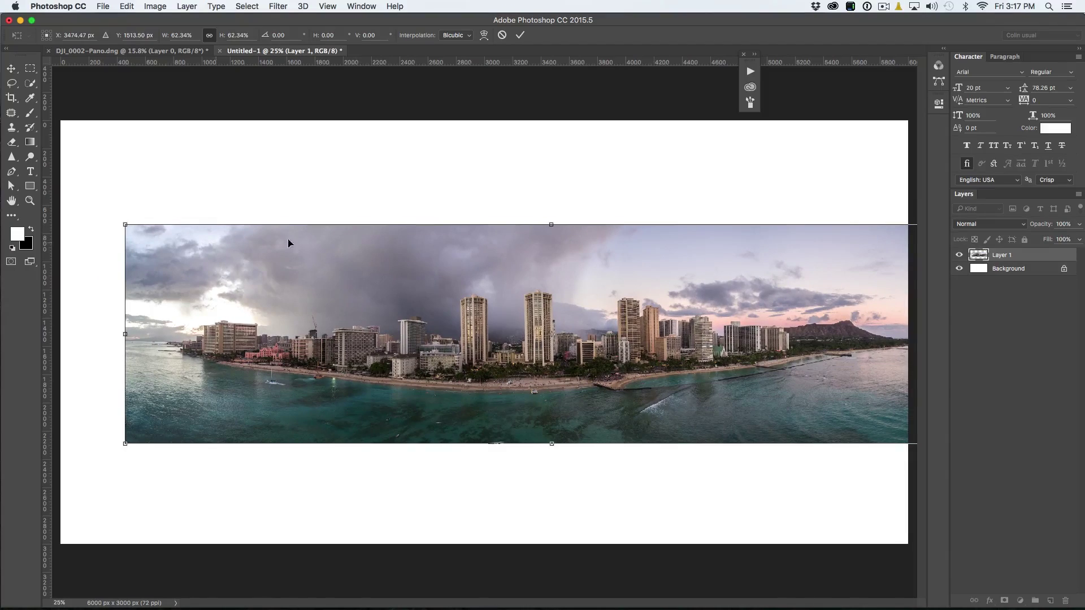
{"action": "left_click_drag", "start_coordinate": [347, 240], "coordinate": [281, 239]}
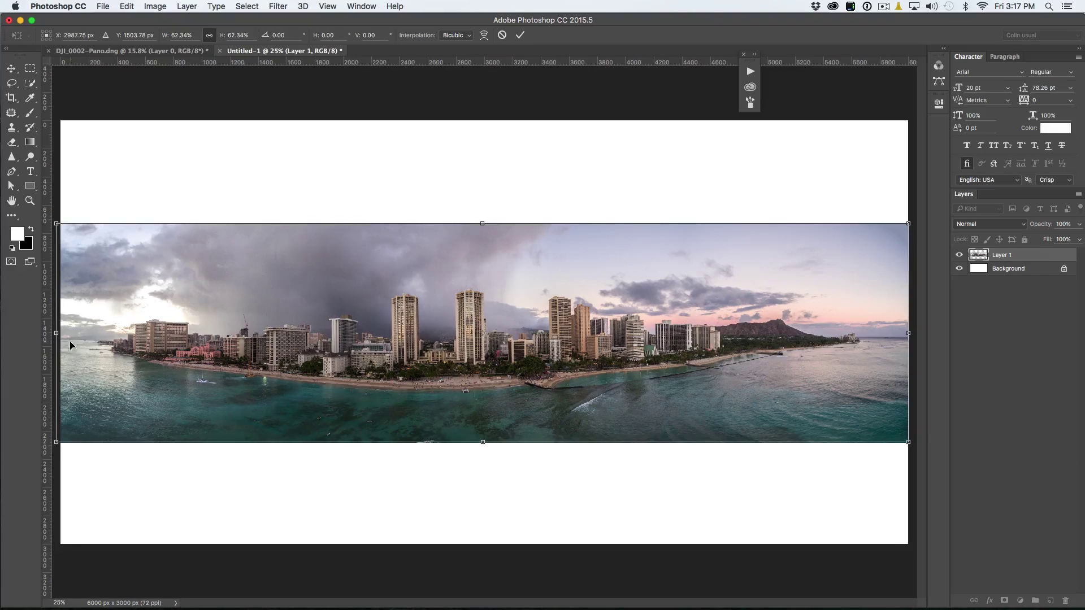
{"action": "left_click_drag", "start_coordinate": [56, 441], "coordinate": [60, 440]}
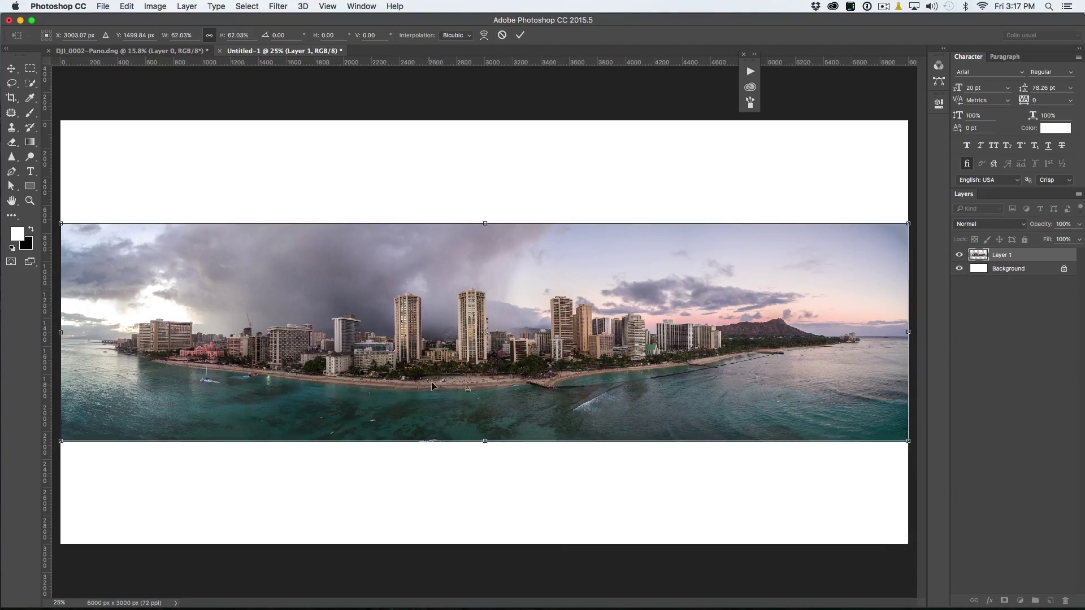
{"action": "key", "text": "Return"}
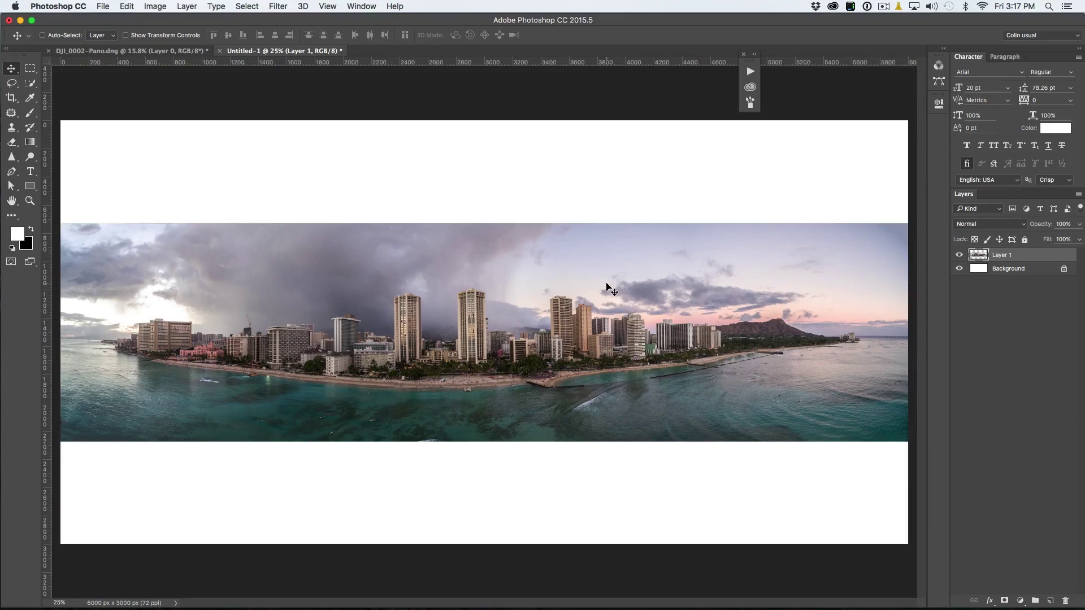
{"action": "left_click", "coordinate": [327, 5]}
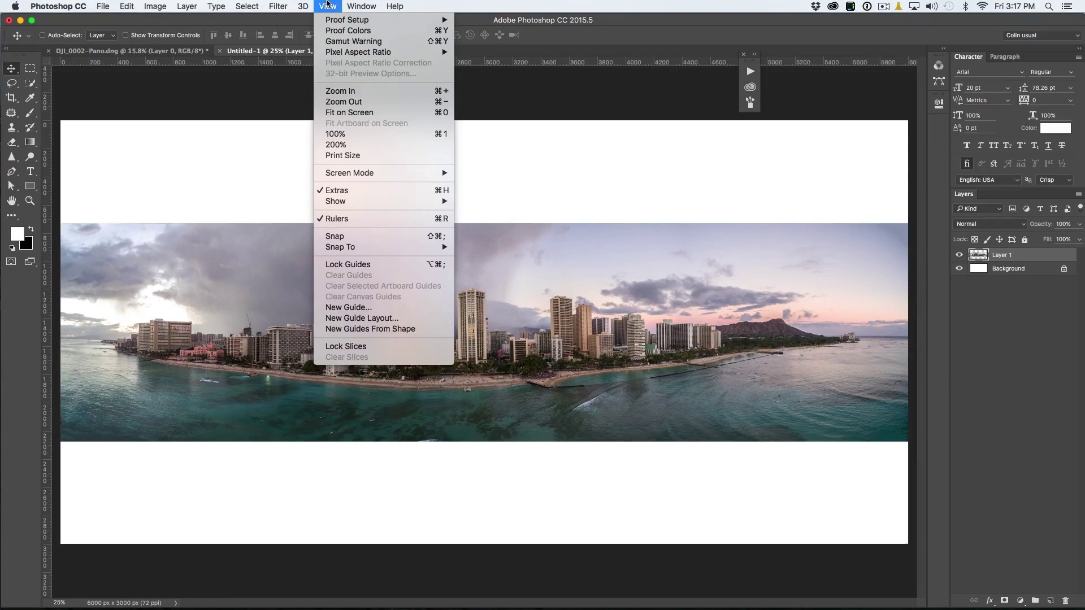
Add a New Guide Layout of 3 columns and 2 rows, then raise the panorama slightly
{"action": "left_click", "coordinate": [390, 318]}
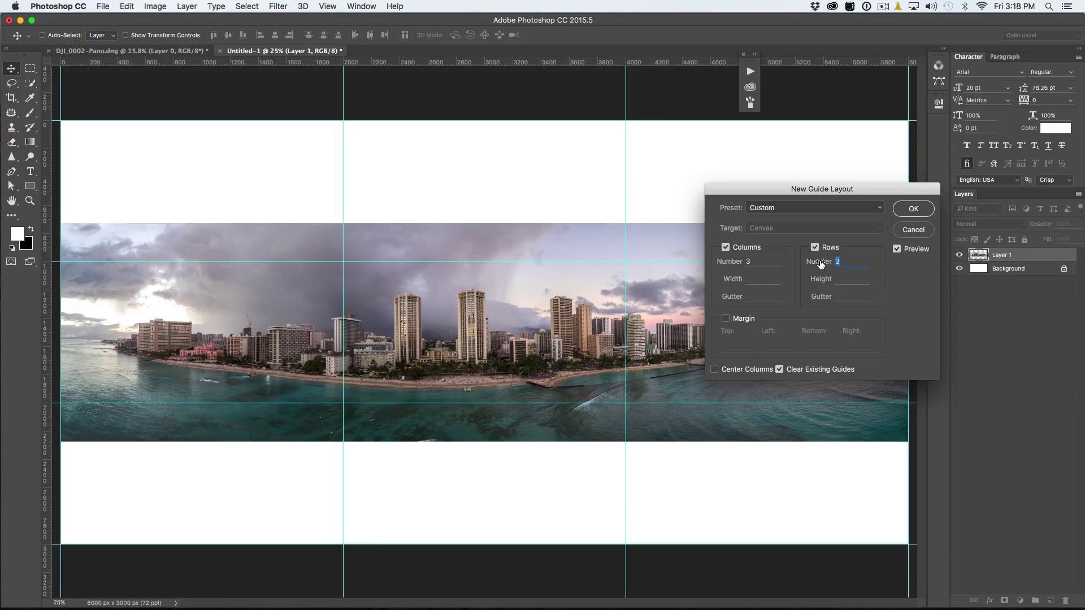
{"action": "type", "text": "2"}
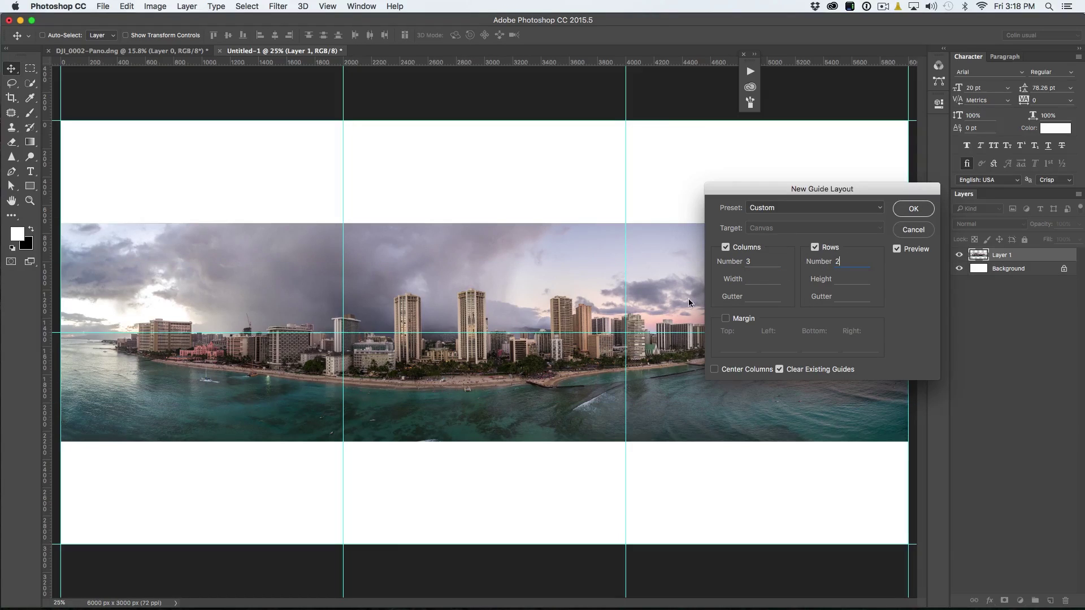
{"action": "left_click", "coordinate": [911, 209]}
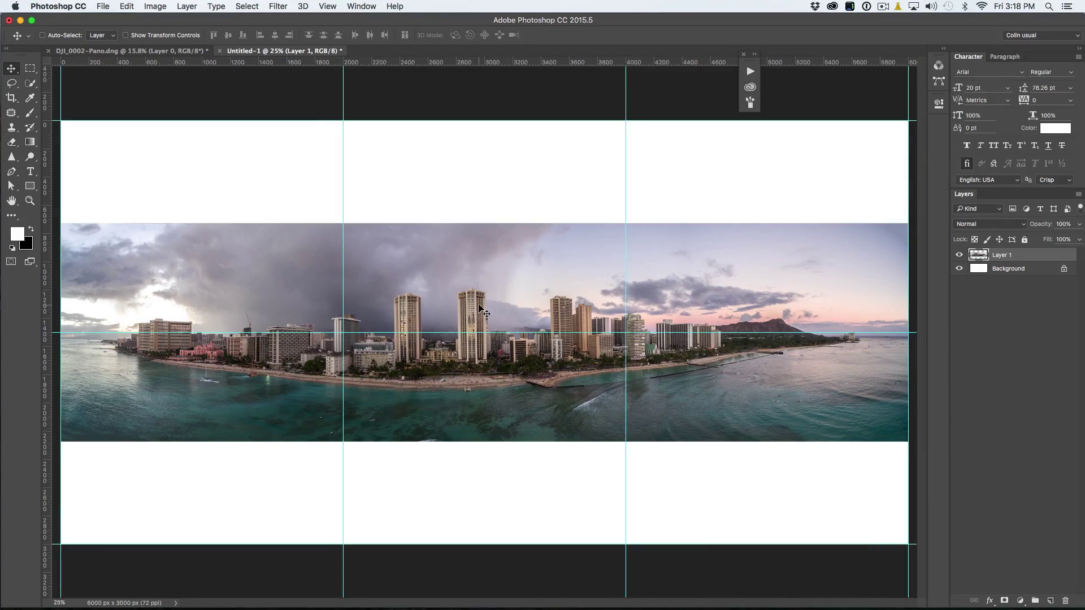
{"action": "left_click_drag", "start_coordinate": [479, 304], "coordinate": [479, 293]}
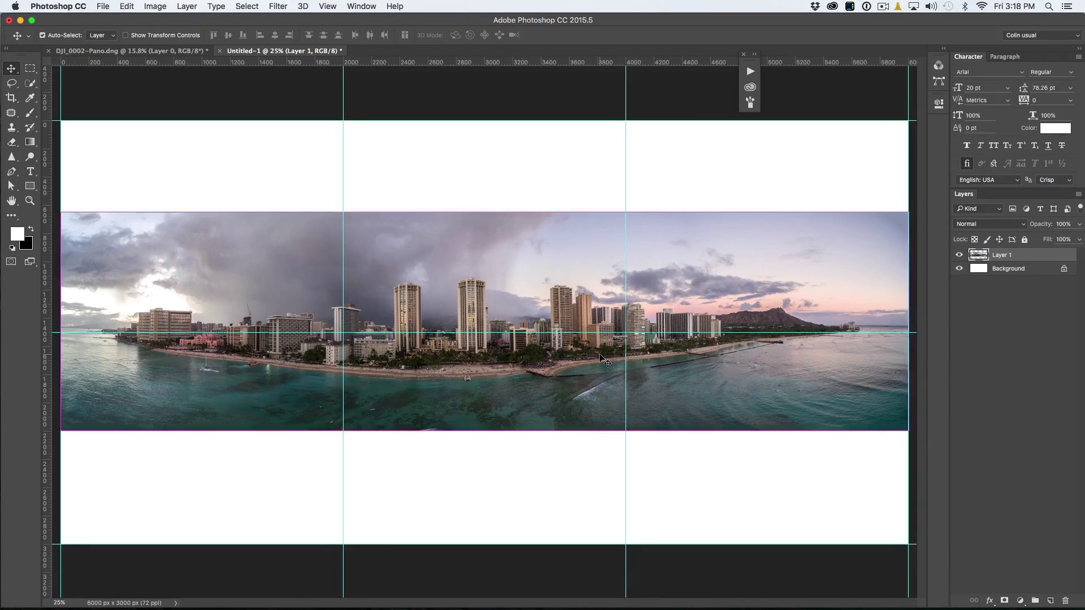
Stretch the panorama taller from its centre in two passes, horizon on the middle guide
{"action": "key", "text": "super+t"}
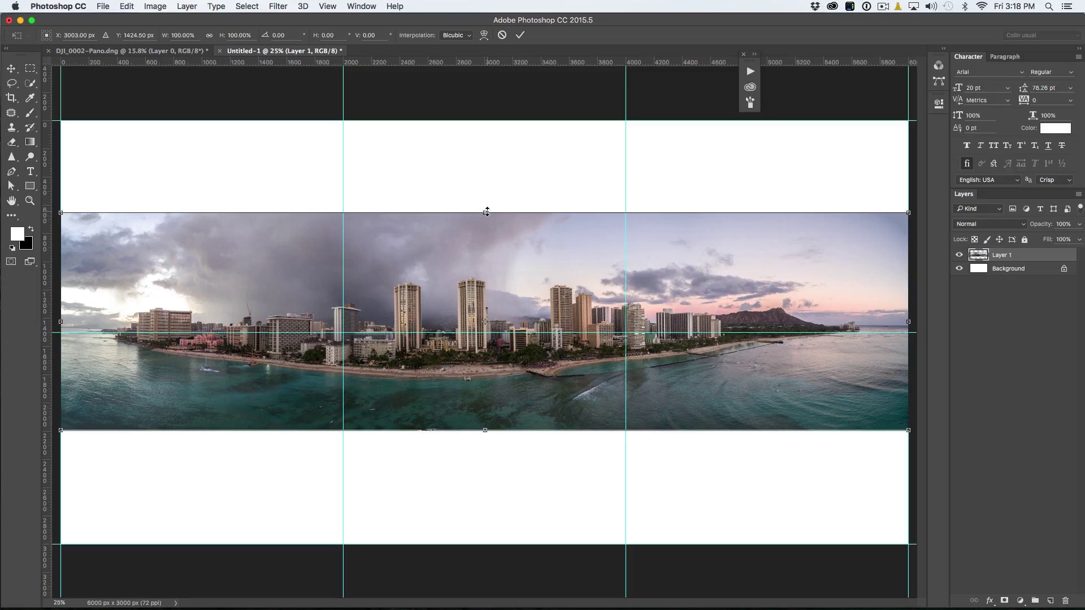
{"action": "left_click_drag", "start_coordinate": [483, 214], "coordinate": [480, 169]}
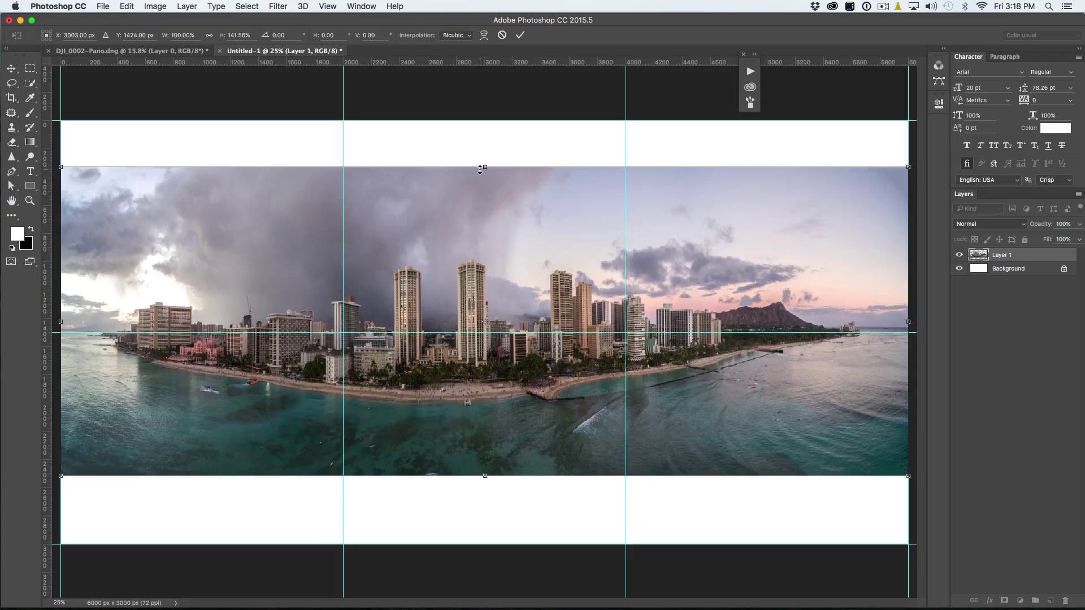
{"action": "key", "text": "Return"}
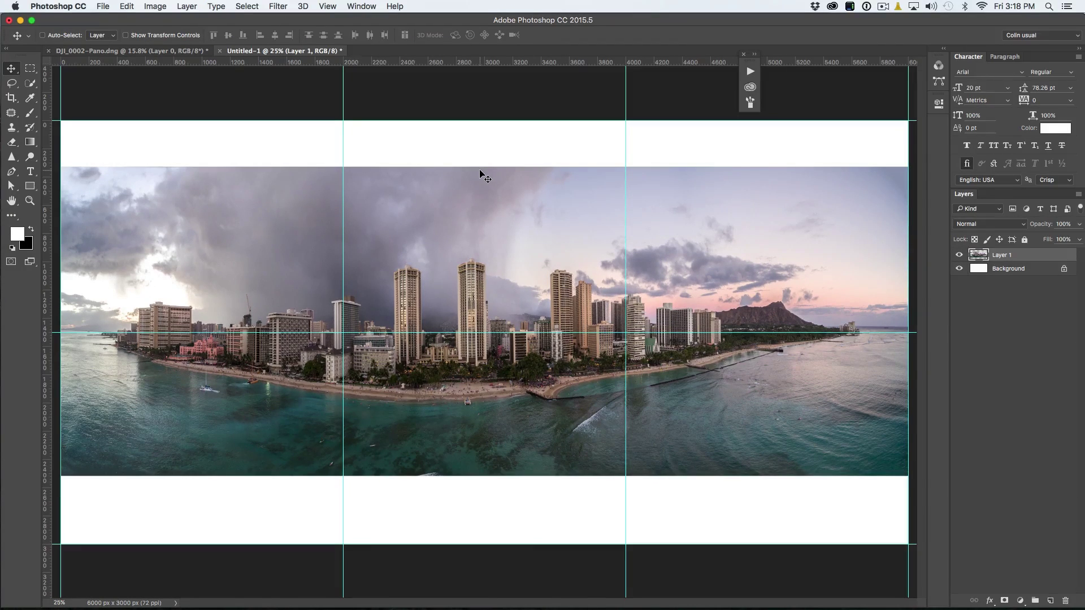
{"action": "key", "text": "super+t"}
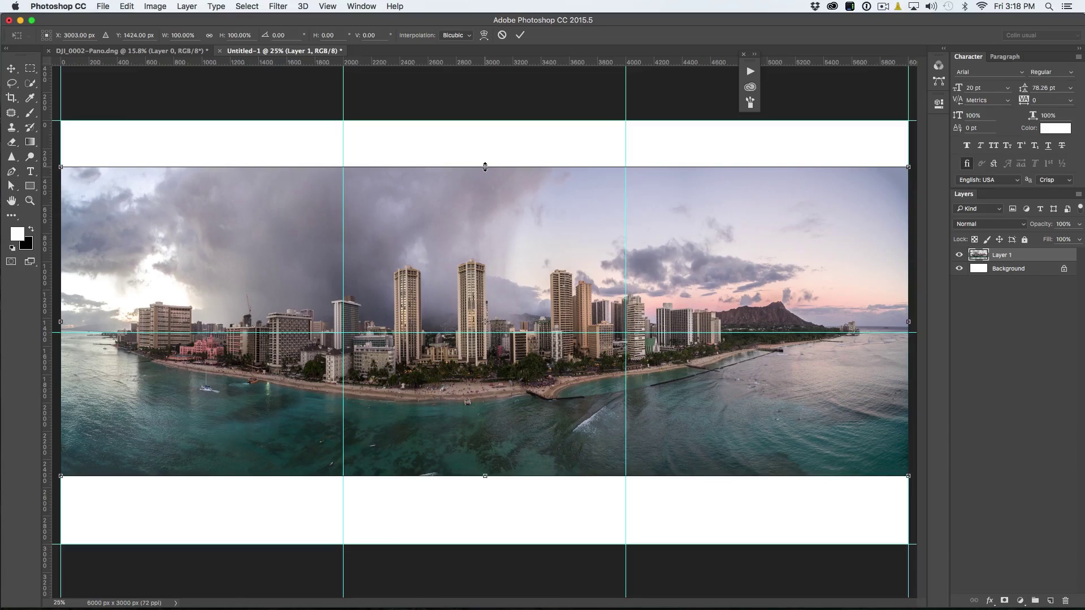
{"action": "left_click_drag", "start_coordinate": [485, 166], "coordinate": [485, 152]}
{"action": "key", "text": "Return"}
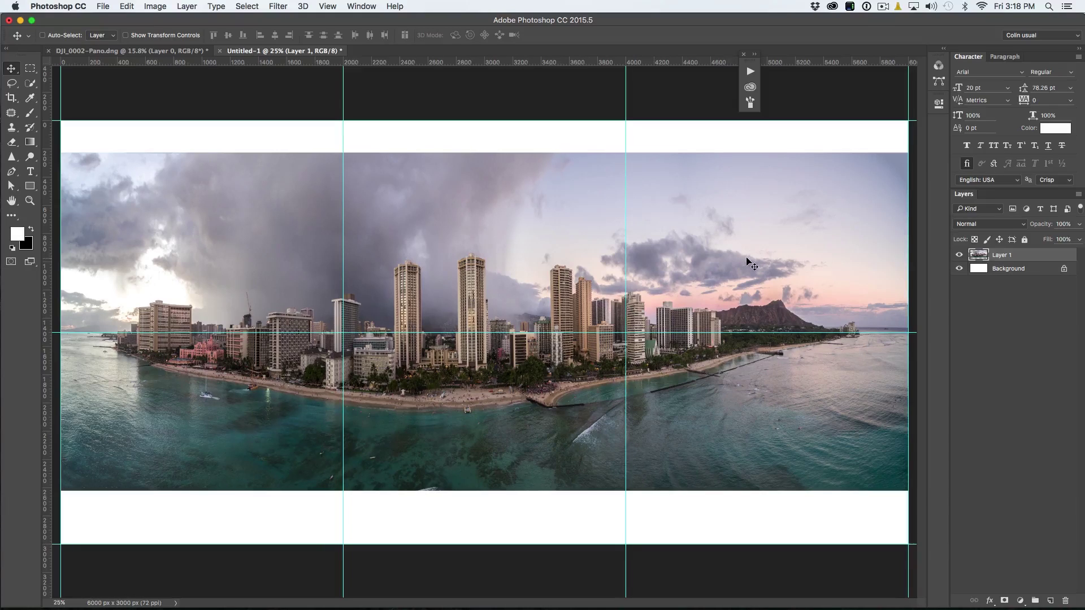
{"action": "key", "text": "super"}
Load the panorama layer's pixels as a selection and invert it to the white strips
{"action": "left_click", "coordinate": [978, 256], "text": "super"}
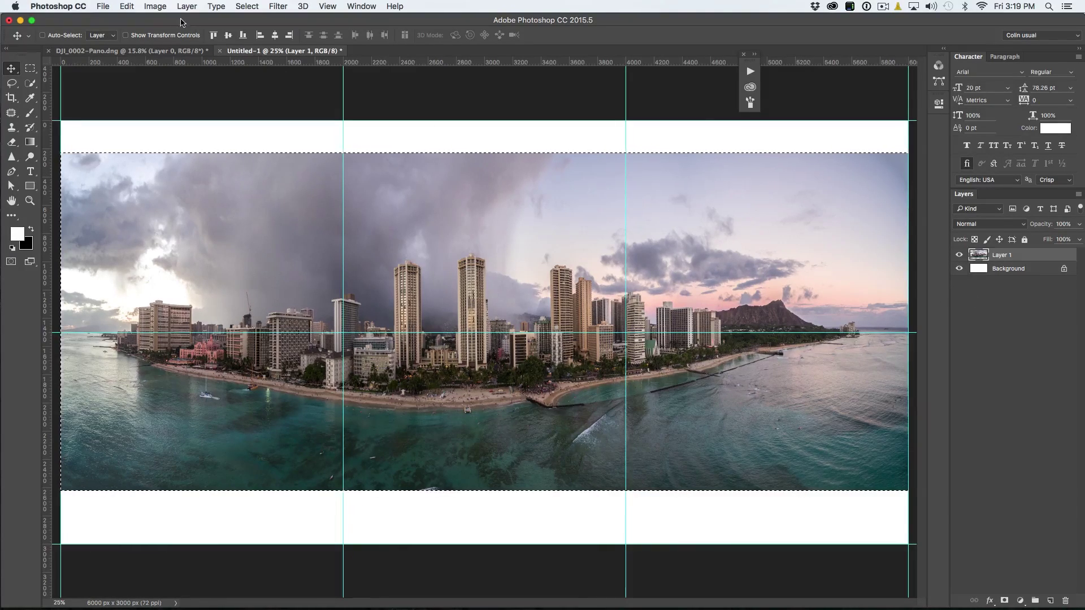
{"action": "left_click", "coordinate": [246, 5]}
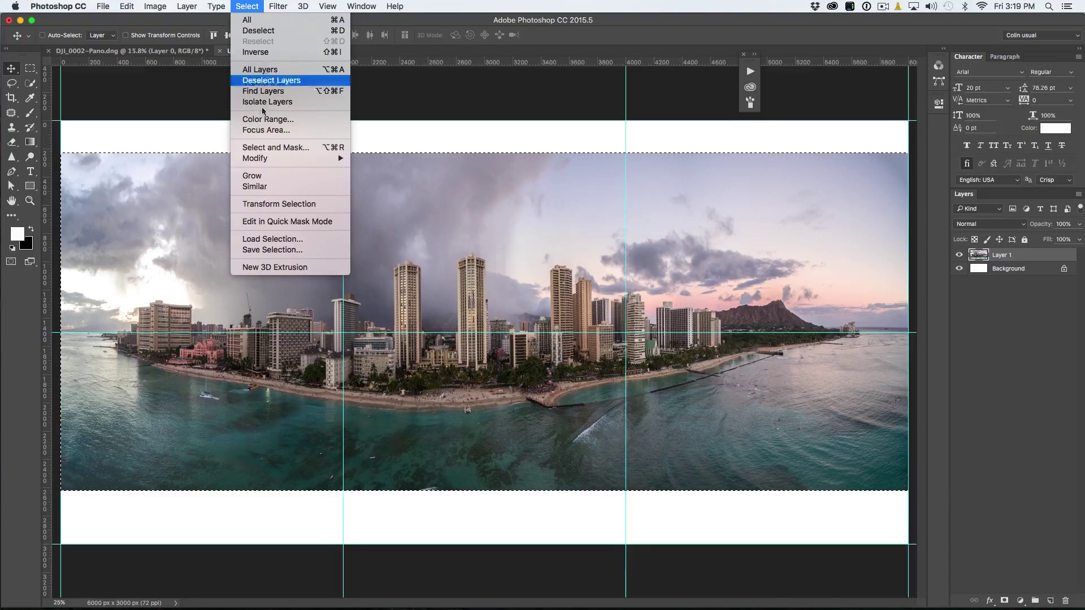
{"action": "left_click", "coordinate": [265, 52]}
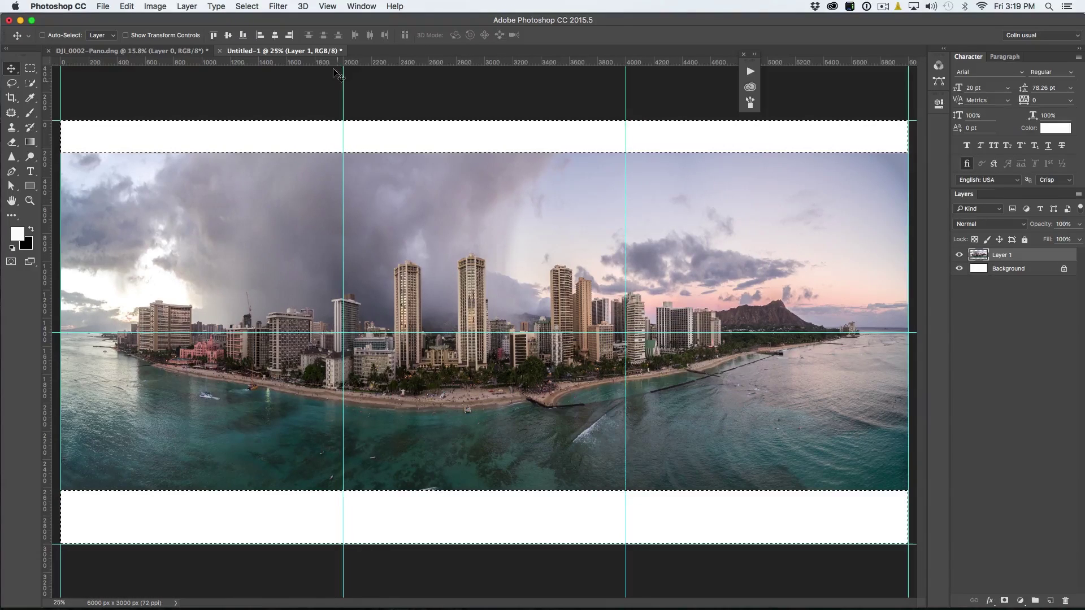
Expand the selection by 5 px and bring up the Fill dialog with Content-Aware
{"action": "left_click", "coordinate": [247, 6]}
{"action": "mouse_move", "coordinate": [278, 160]}
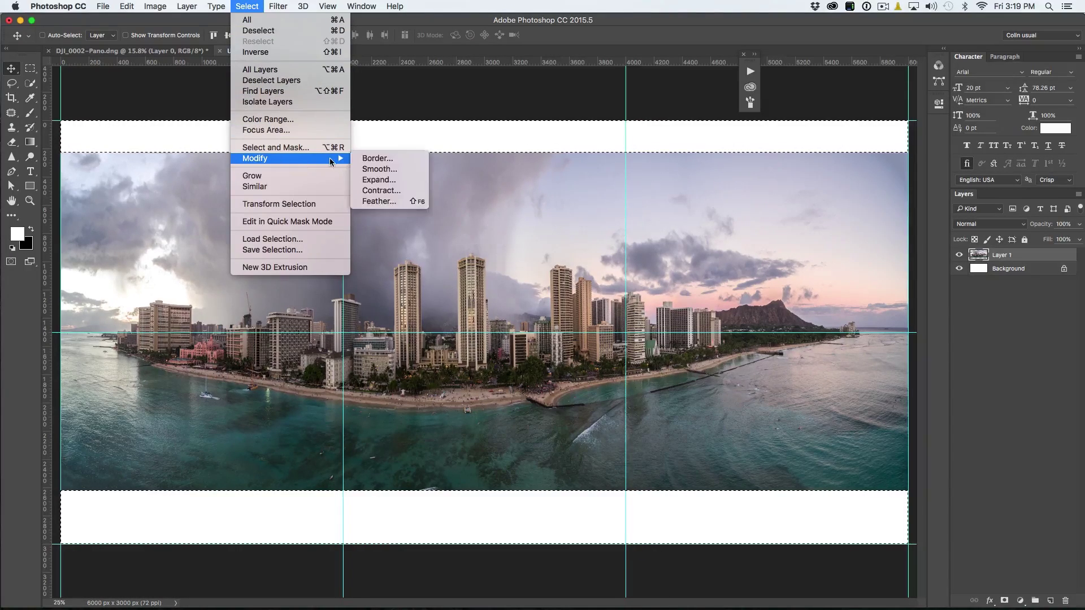
{"action": "left_click", "coordinate": [379, 180]}
{"action": "left_click", "coordinate": [375, 187]}
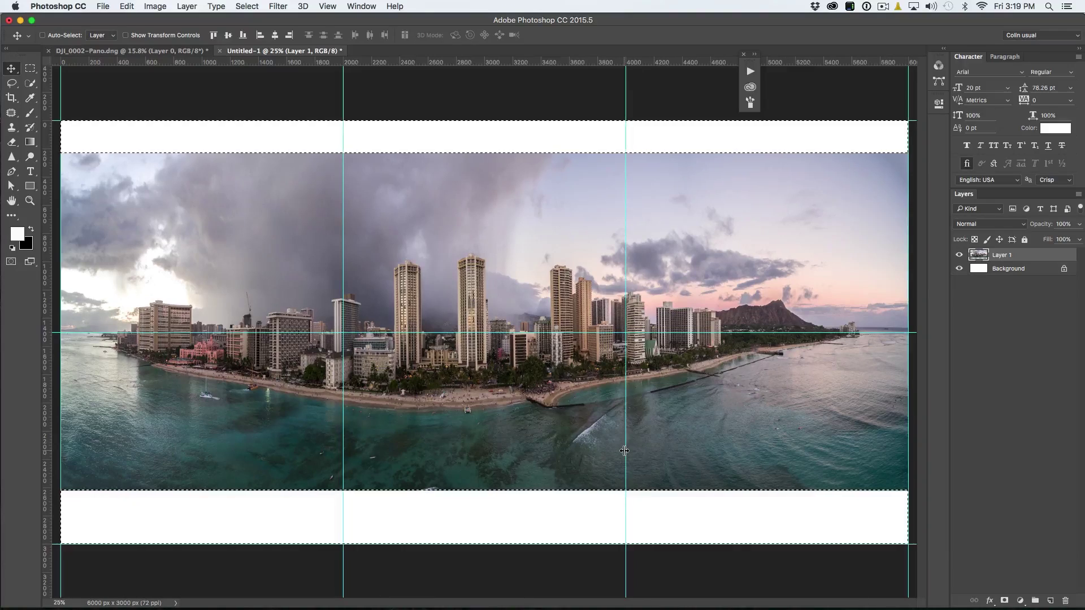
{"action": "key", "text": "shift+BackSpace"}
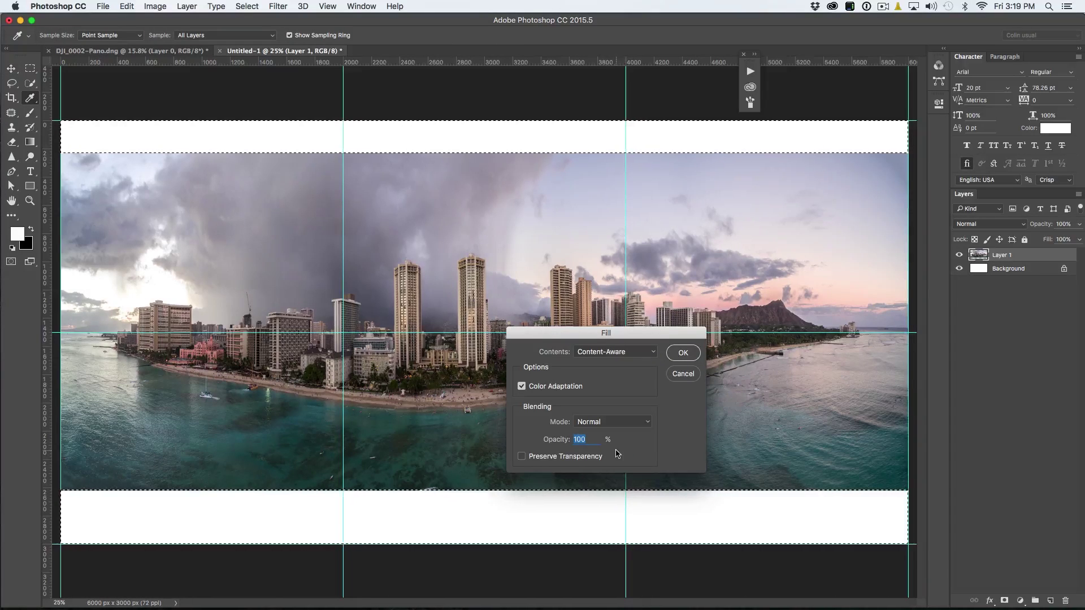
{"action": "left_click", "coordinate": [576, 351]}
Apply a Content-Aware fill at 100% opacity, generating sky above and sea below
{"action": "left_click", "coordinate": [600, 350]}
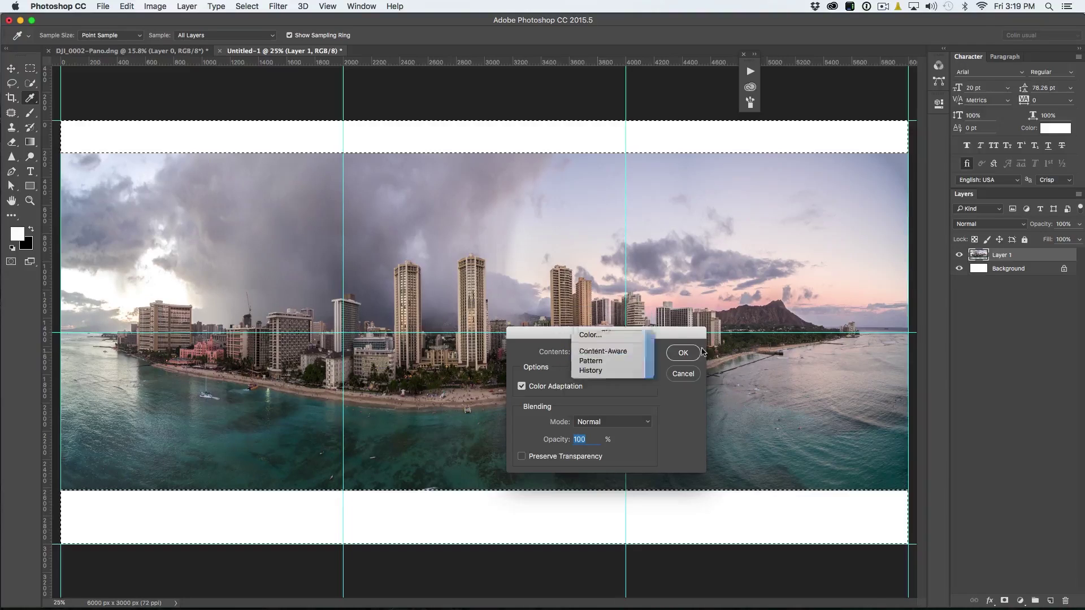
{"action": "left_click", "coordinate": [685, 352]}
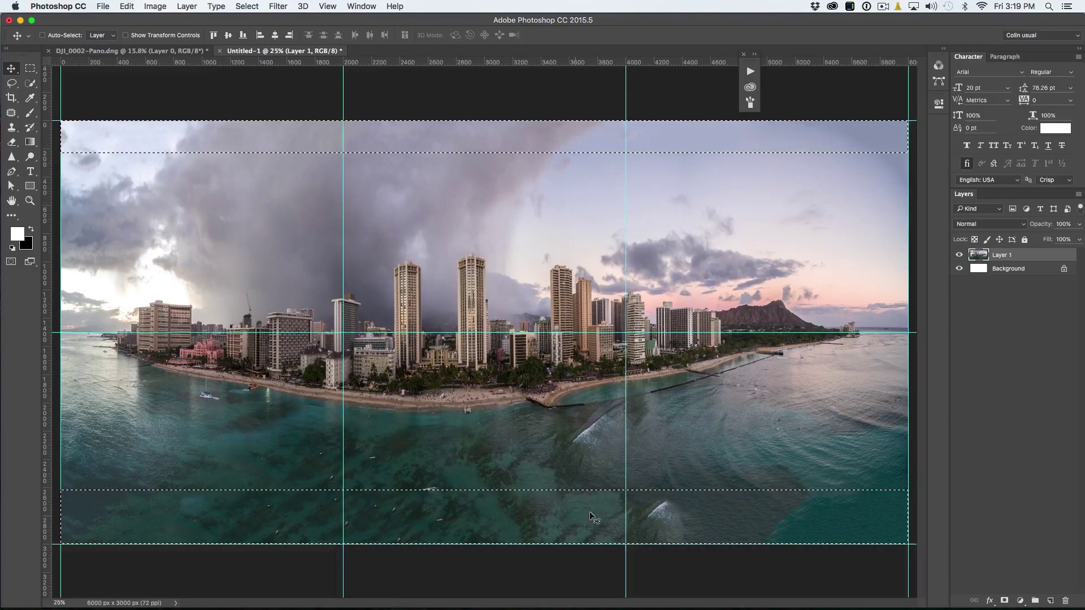
Lasso a flawed patch of sky near the top-left and content-aware fill it
{"action": "left_click", "coordinate": [12, 84]}
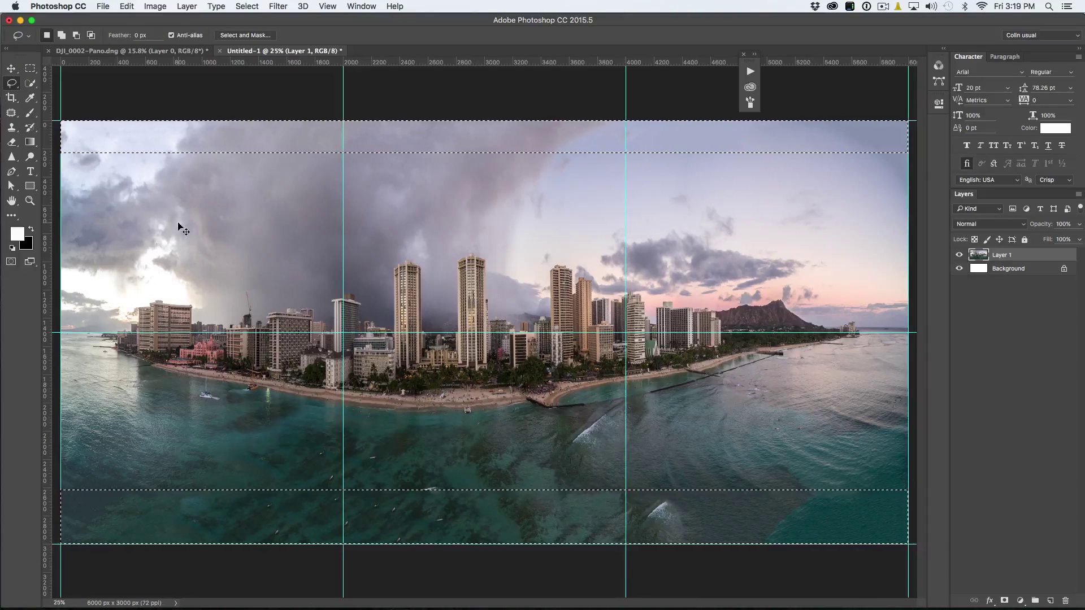
{"action": "key", "text": "super+d"}
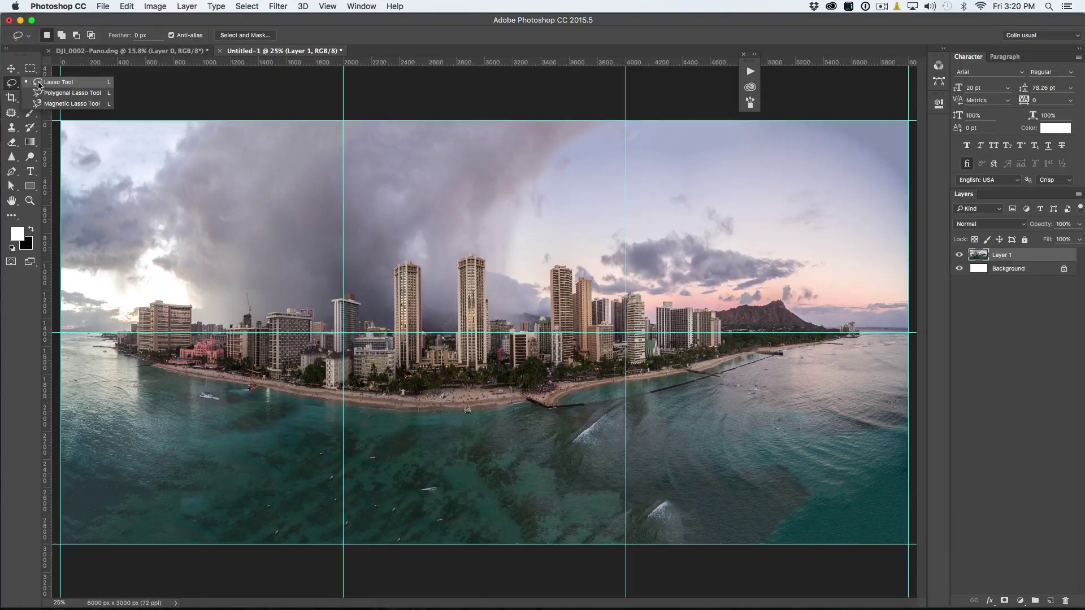
{"action": "mouse_move", "coordinate": [108, 146]}
{"action": "left_mouse_down"}
{"action": "mouse_move", "coordinate": [135, 167]}
{"action": "mouse_move", "coordinate": [234, 162]}
{"action": "mouse_move", "coordinate": [232, 149]}
{"action": "mouse_move", "coordinate": [116, 142]}
{"action": "left_mouse_up"}
{"action": "key", "text": "shift+BackSpace"}
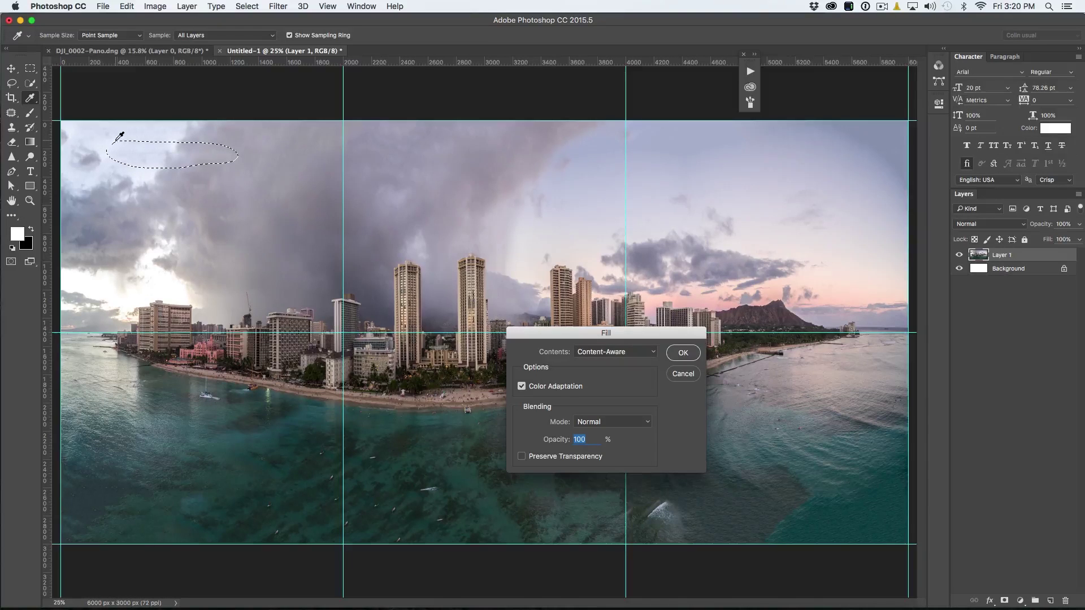
{"action": "key", "text": "Return"}
{"action": "key", "text": "super+d"}
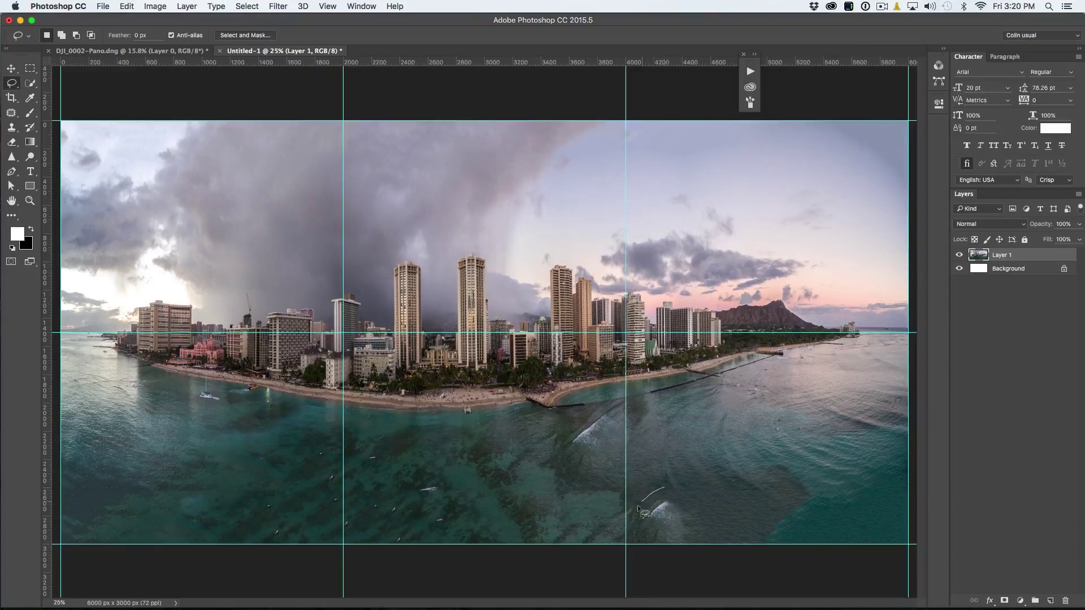
Lasso the wave in the lower-right water, content-aware fill it, and deselect
{"action": "mouse_move", "coordinate": [637, 505]}
{"action": "left_mouse_down"}
{"action": "mouse_move", "coordinate": [687, 523]}
{"action": "mouse_move", "coordinate": [676, 481]}
{"action": "left_mouse_up"}
{"action": "key", "text": "shift+BackSpace"}
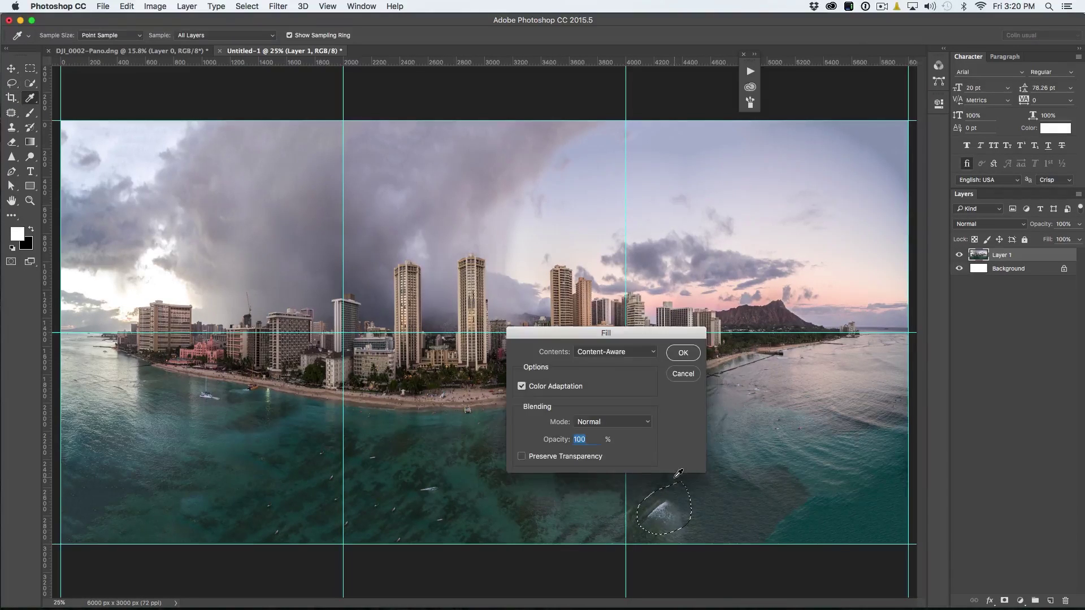
{"action": "key", "text": "Return"}
{"action": "key", "text": "ctrl+d"}
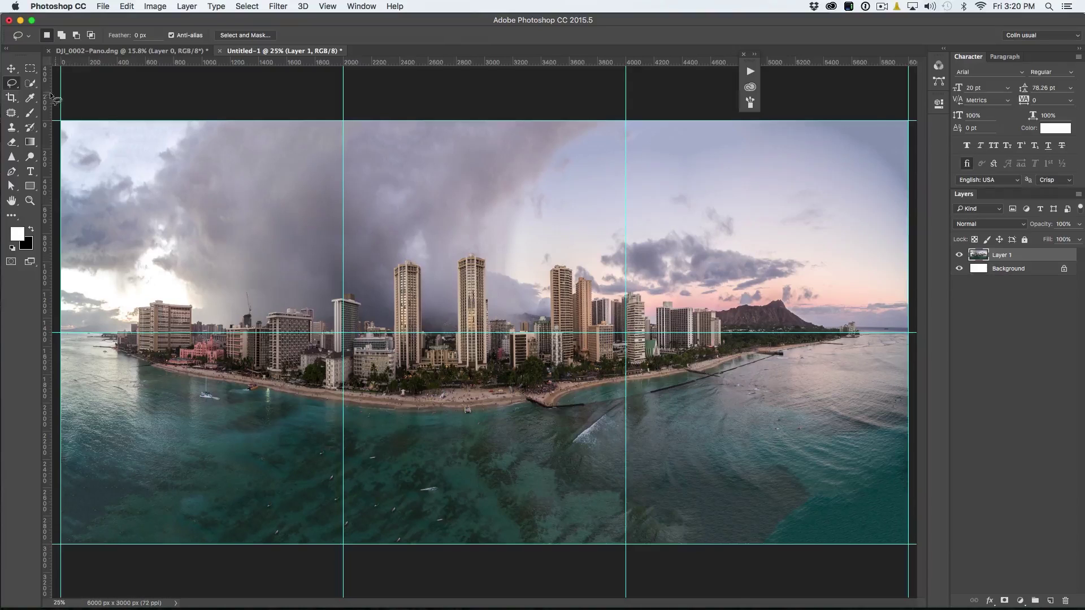
Drag the horizon guide above the image and copy a narrow full-height left-edge strip to Layer 2
{"action": "left_click", "coordinate": [11, 69]}
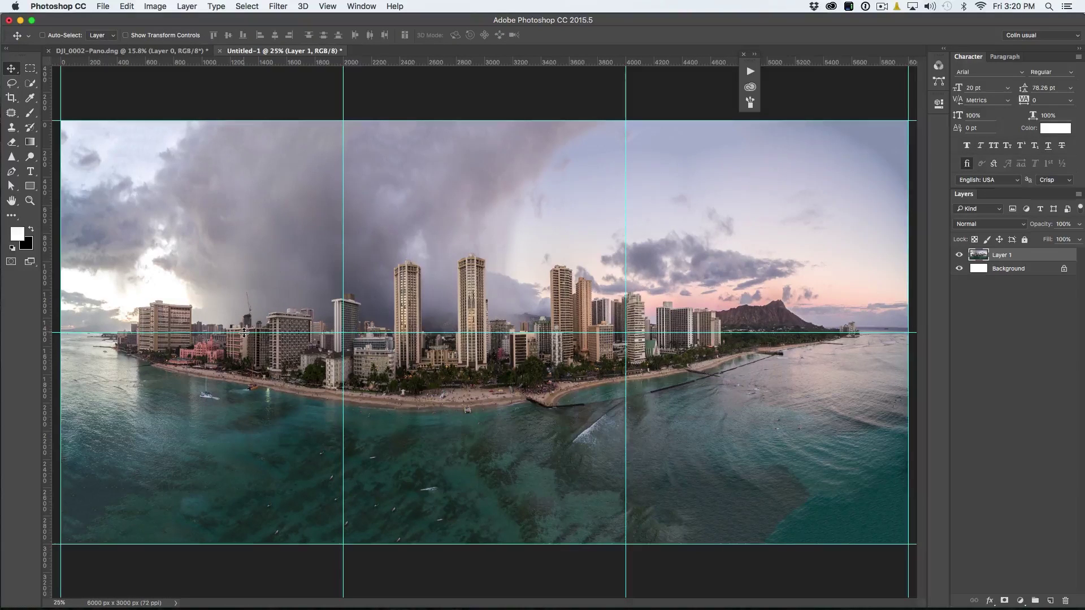
{"action": "left_click_drag", "start_coordinate": [244, 332], "coordinate": [249, 89]}
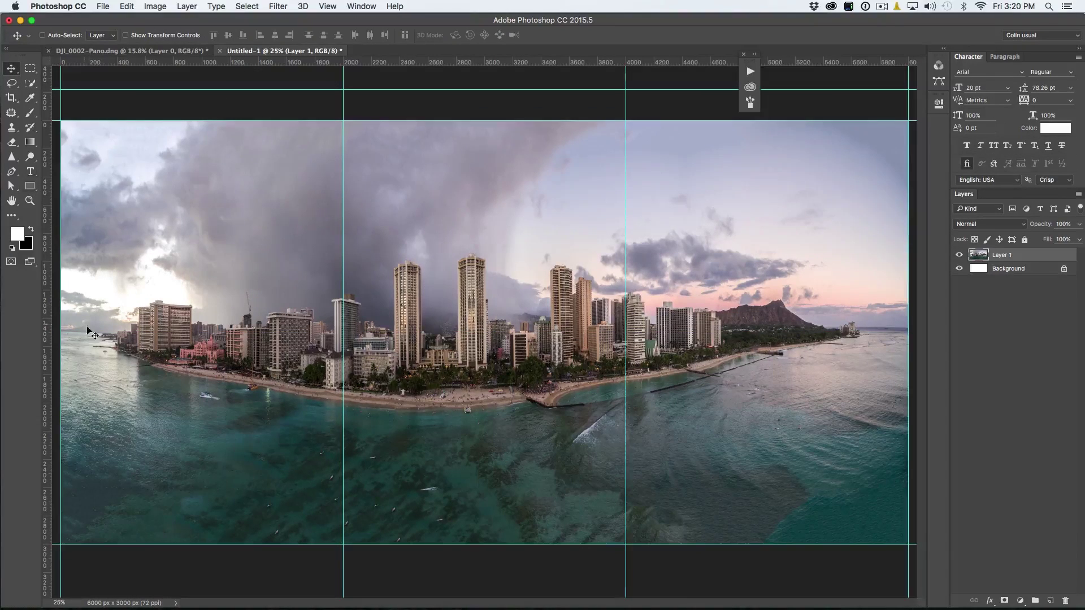
{"action": "left_click", "coordinate": [30, 71]}
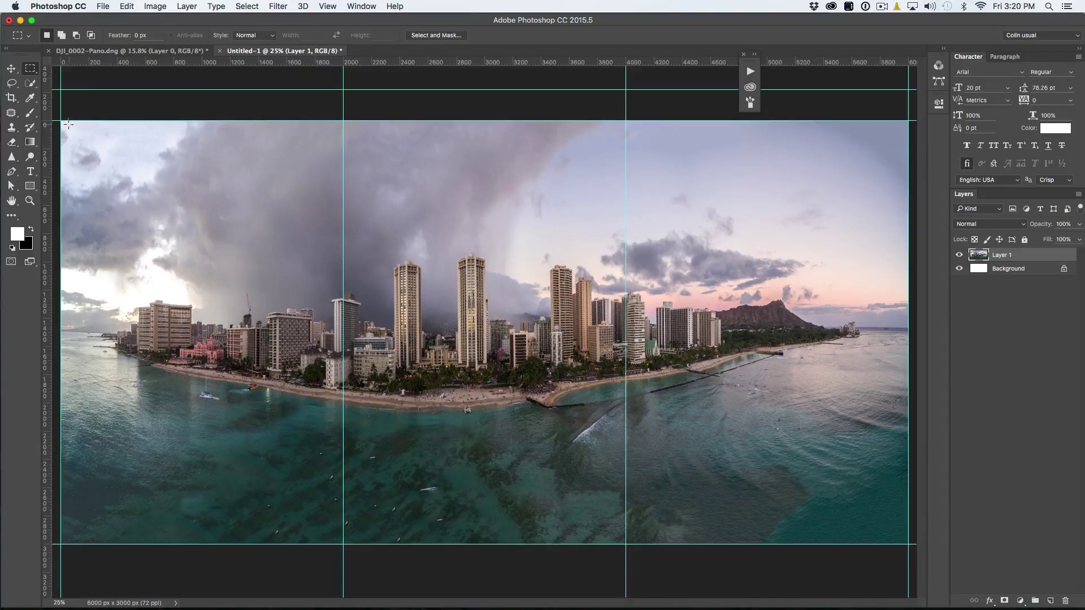
{"action": "left_click_drag", "start_coordinate": [59, 117], "coordinate": [95, 578]}
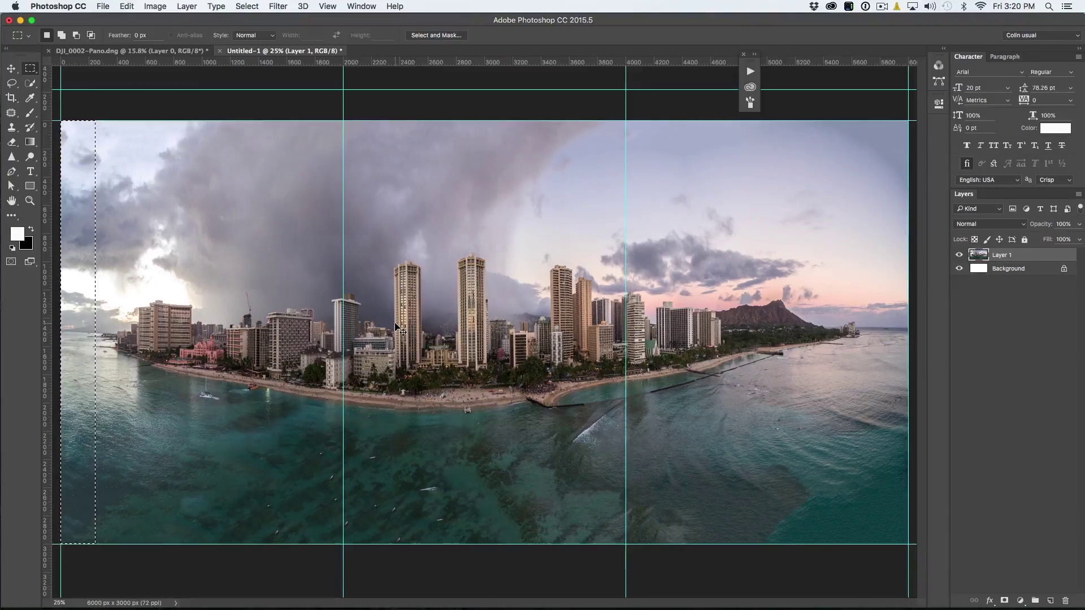
{"action": "key", "text": "super+j"}
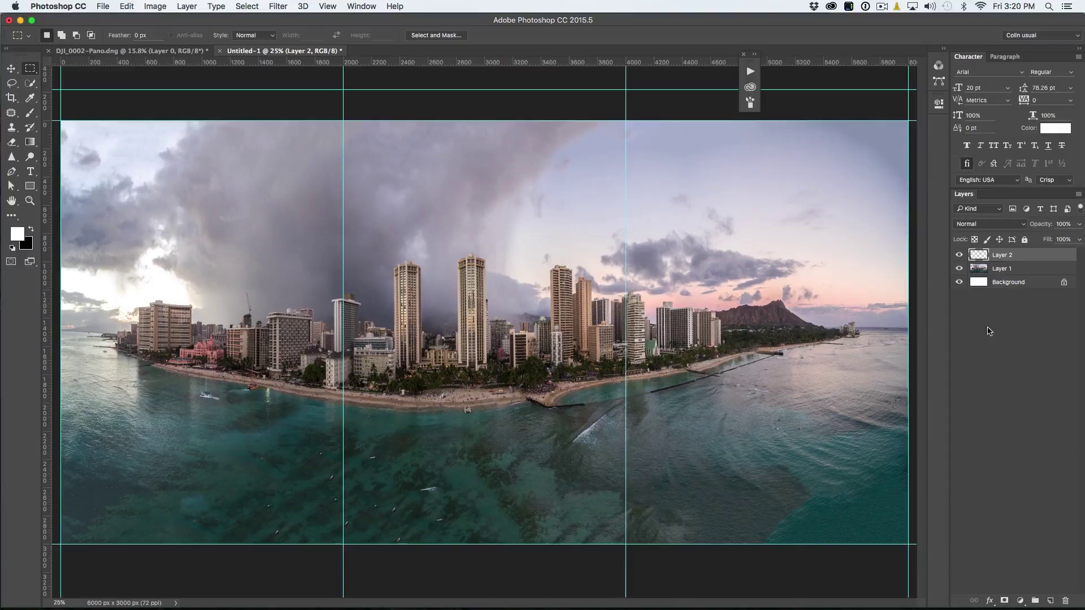
Move the Layer 2 strip flush against the canvas's right edge
{"action": "left_click", "coordinate": [959, 269]}
{"action": "left_click", "coordinate": [959, 270]}
{"action": "left_click", "coordinate": [12, 68]}
{"action": "left_click_drag", "start_coordinate": [128, 198], "coordinate": [926, 220]}
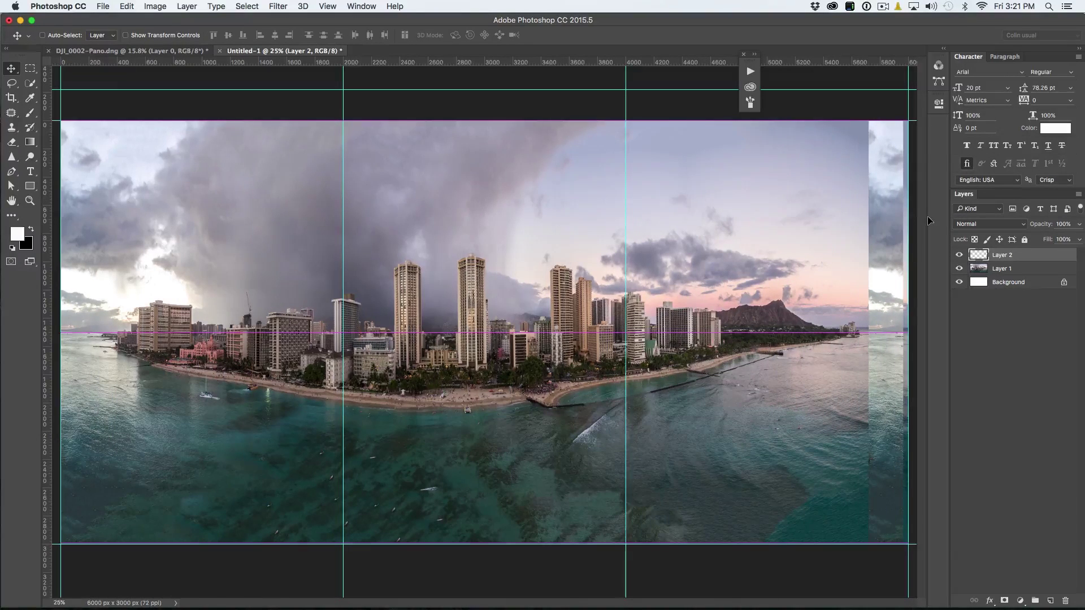
{"action": "left_click_drag", "start_coordinate": [553, 263], "coordinate": [818, 258]}
{"action": "left_click_drag", "start_coordinate": [739, 270], "coordinate": [812, 256]}
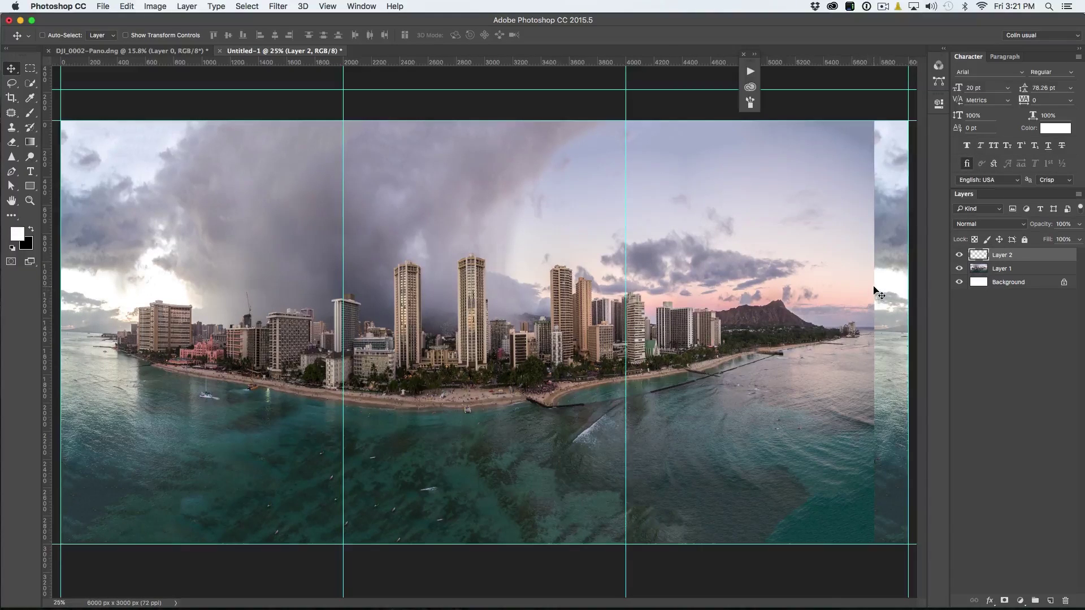
Flip the Layer 2 strip horizontally with Free Transform and commit it
{"action": "key", "text": "super+t"}
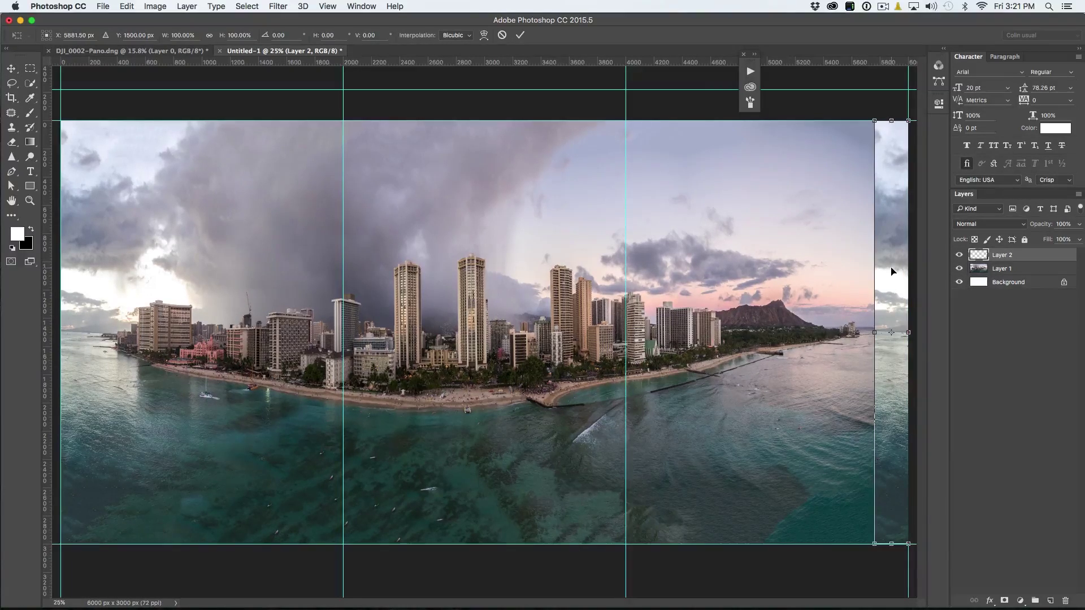
{"action": "right_click", "coordinate": [892, 272]}
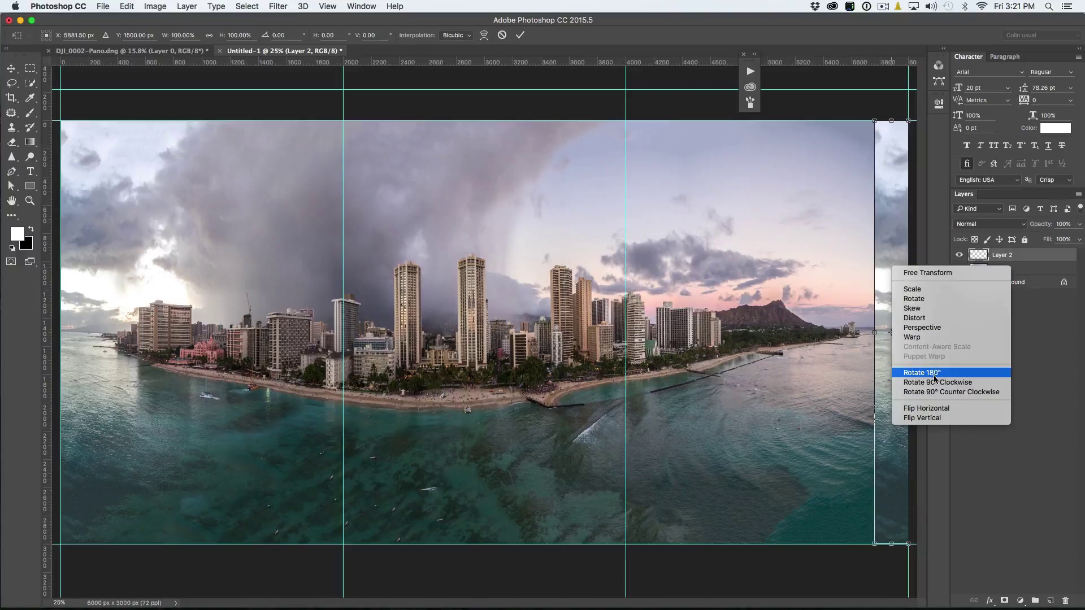
{"action": "left_click", "coordinate": [925, 408]}
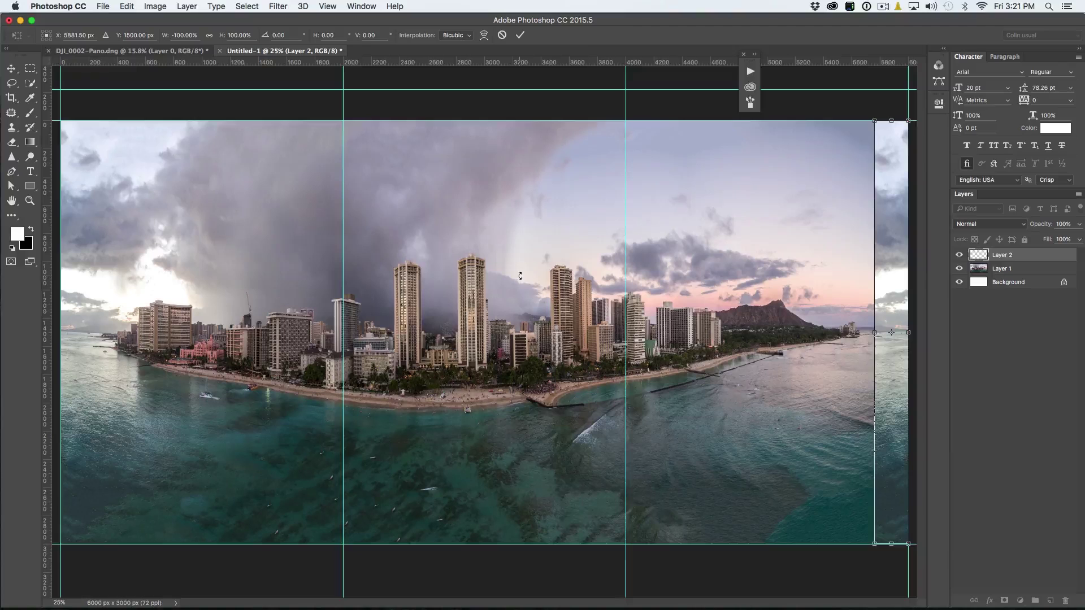
{"action": "key", "text": "Return"}
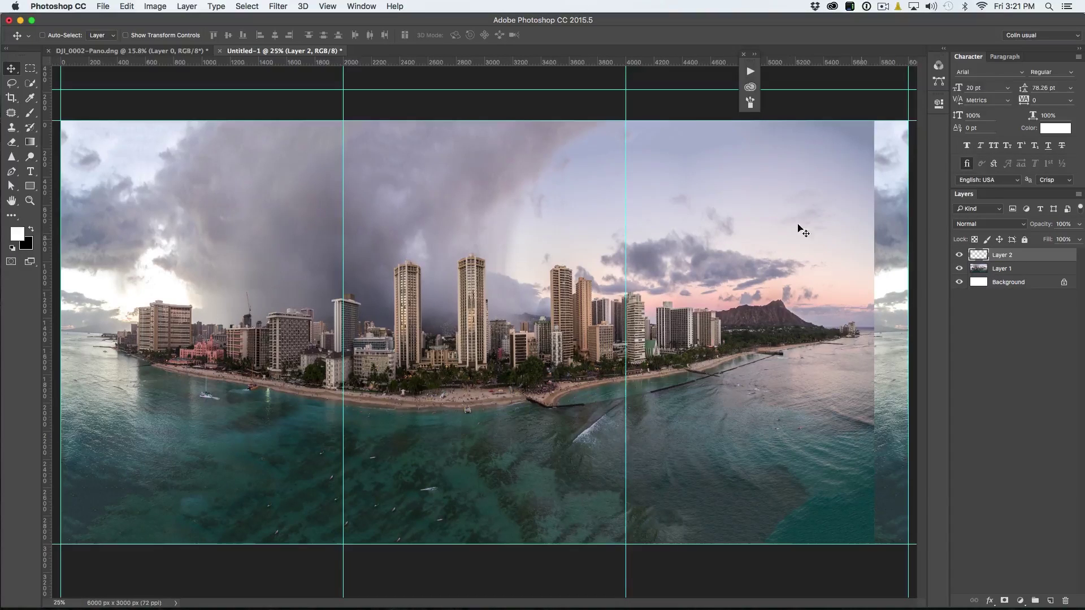
{"action": "left_click", "coordinate": [30, 144]}
Choose a white-to-black gradient preset and fill Layer 2 with it
{"action": "right_click", "coordinate": [29, 145]}
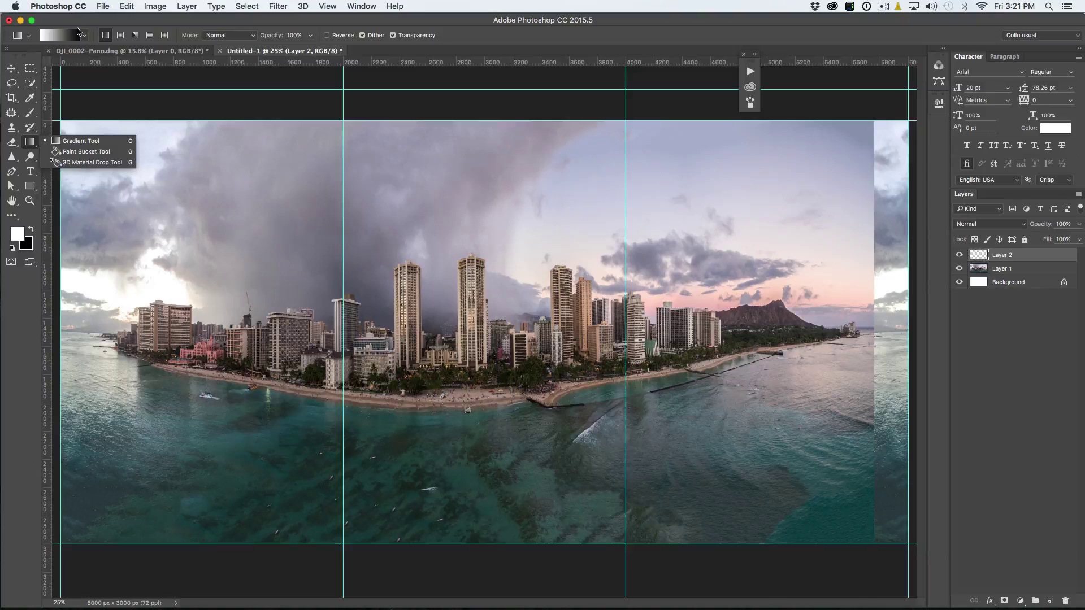
{"action": "left_click", "coordinate": [84, 37]}
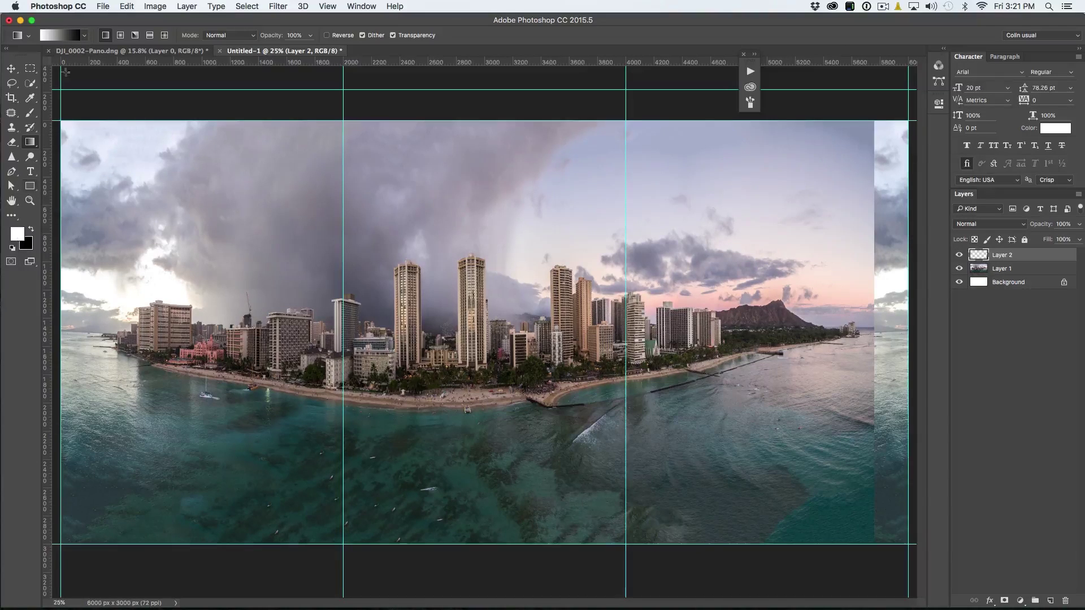
{"action": "left_click", "coordinate": [82, 37]}
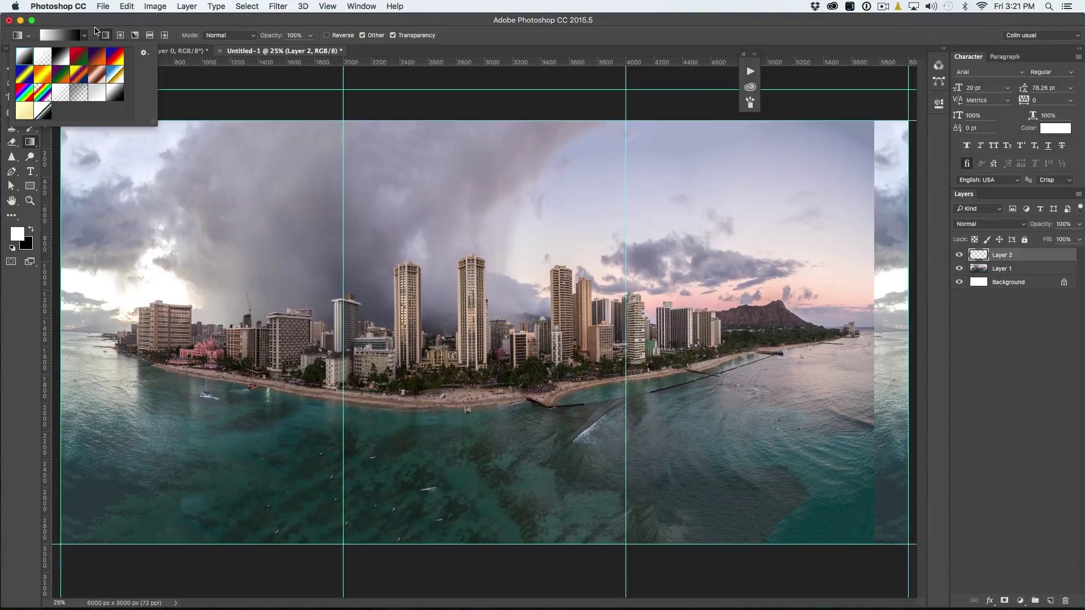
{"action": "left_click", "coordinate": [113, 25]}
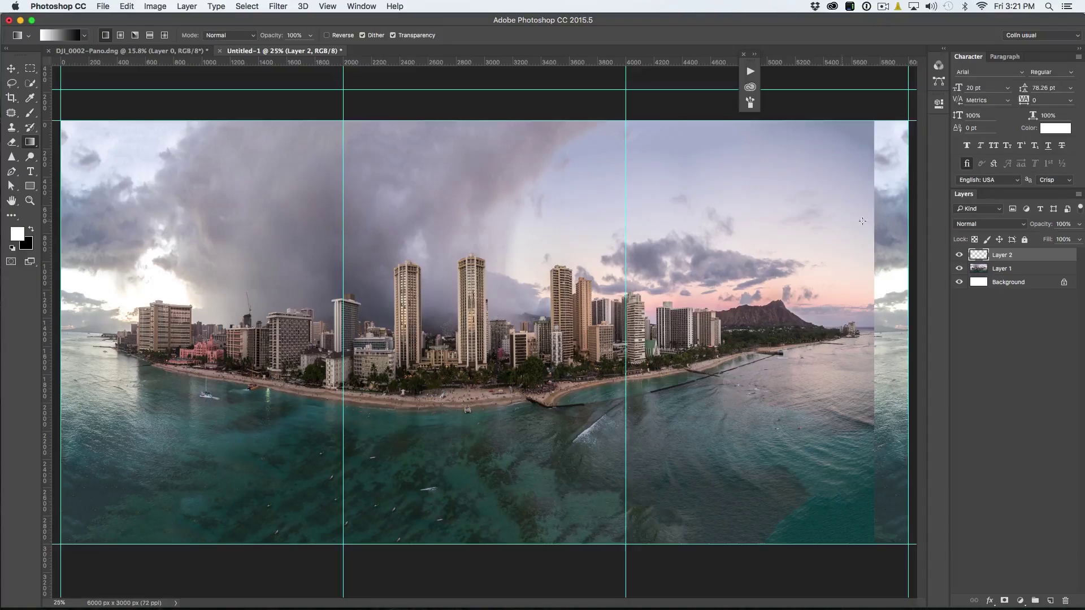
{"action": "left_click_drag", "start_coordinate": [873, 219], "coordinate": [873, 219]}
Add a layer mask to Layer 2 and fade it across the panorama's right edge
{"action": "left_click", "coordinate": [1004, 600]}
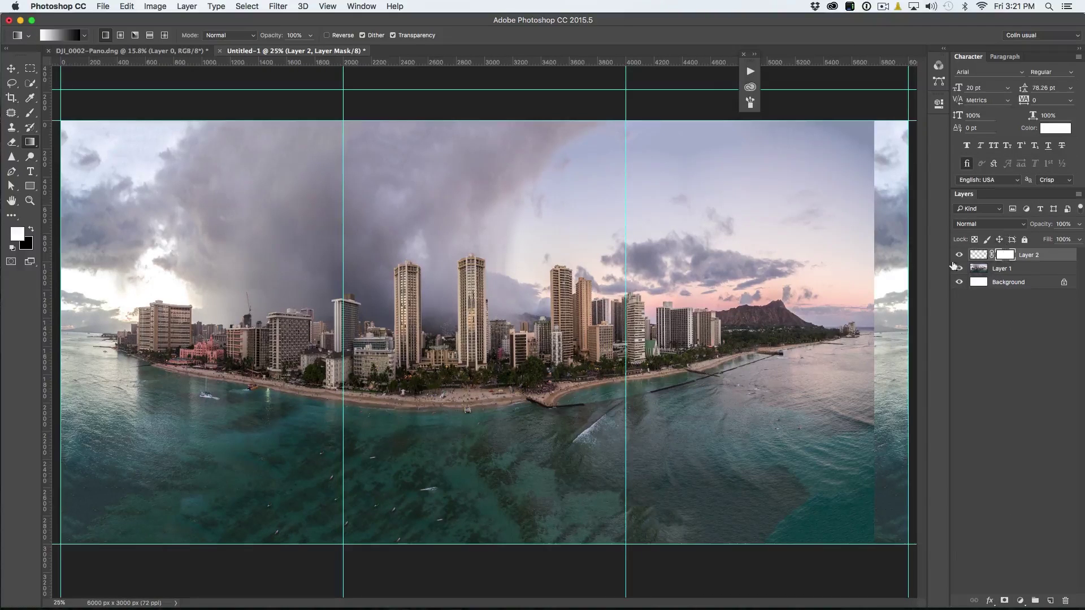
{"action": "left_click_drag", "start_coordinate": [907, 277], "coordinate": [877, 278]}
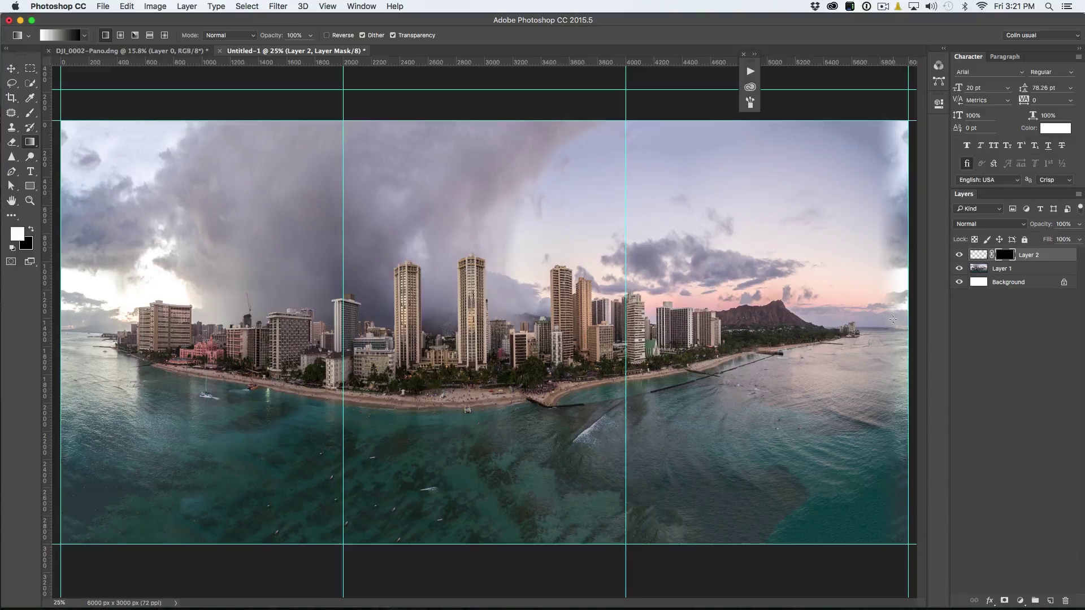
{"action": "left_click_drag", "start_coordinate": [904, 303], "coordinate": [879, 304]}
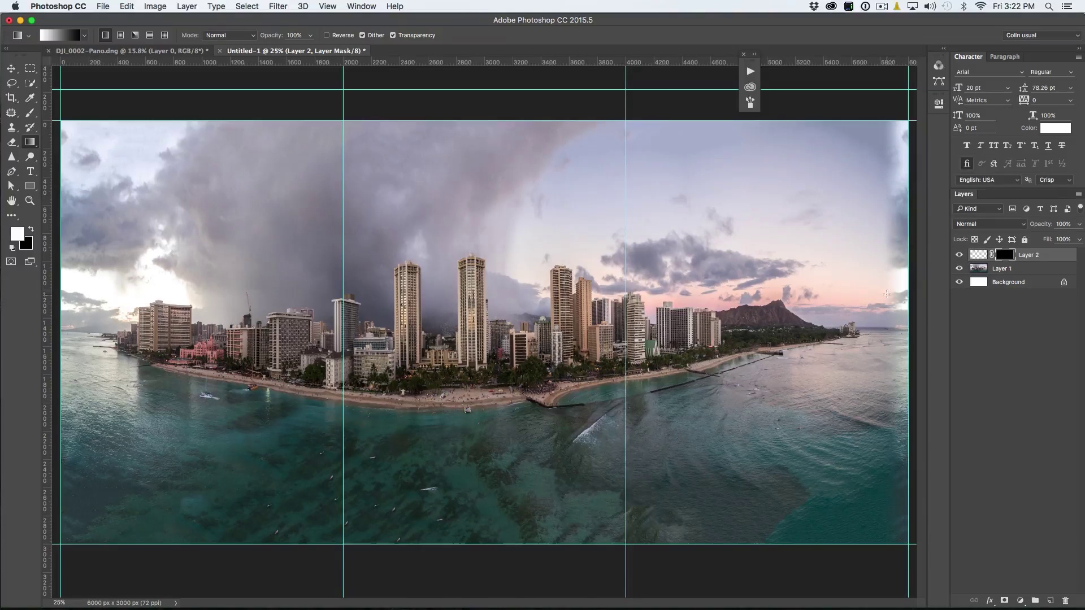
{"action": "left_click_drag", "start_coordinate": [905, 280], "coordinate": [874, 284]}
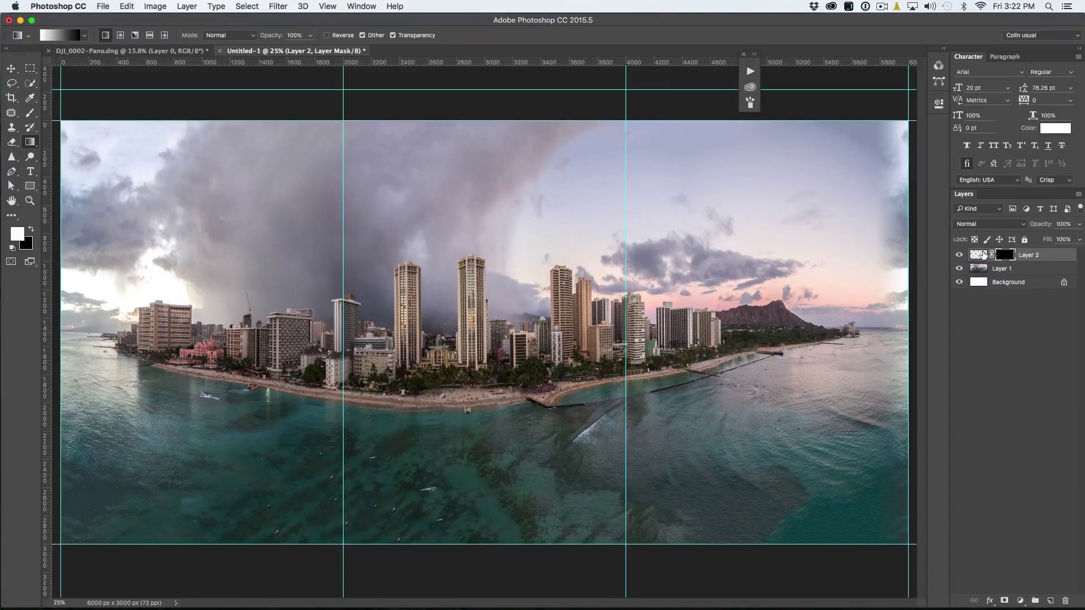
Target Layer 2's pixels and merge it down into Layer 1 with Cmd+E
{"action": "left_click", "coordinate": [983, 255]}
{"action": "left_click", "coordinate": [984, 256]}
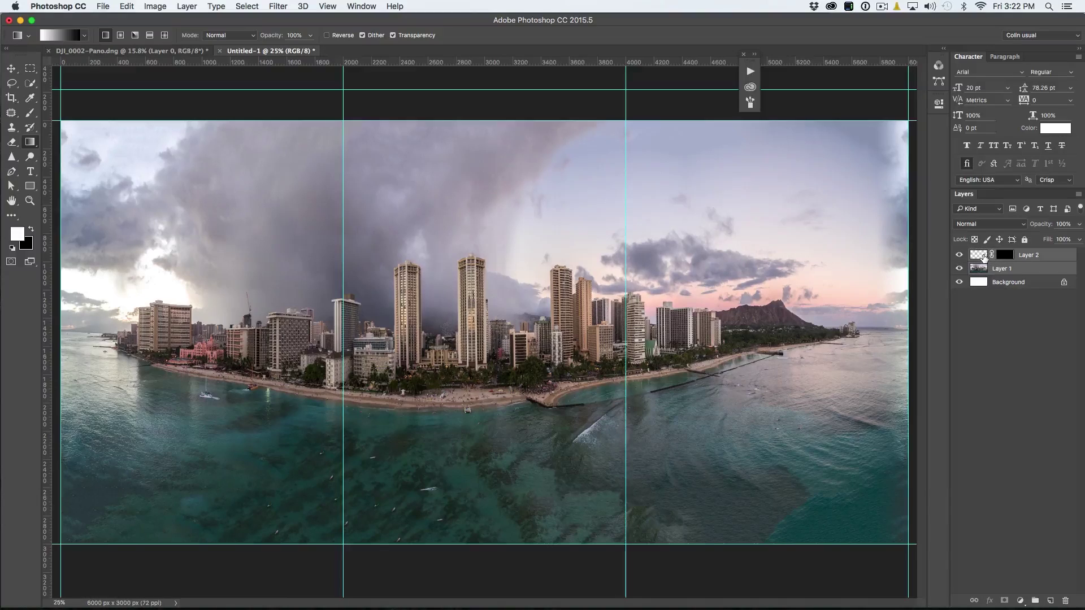
{"action": "key", "text": "super+e"}
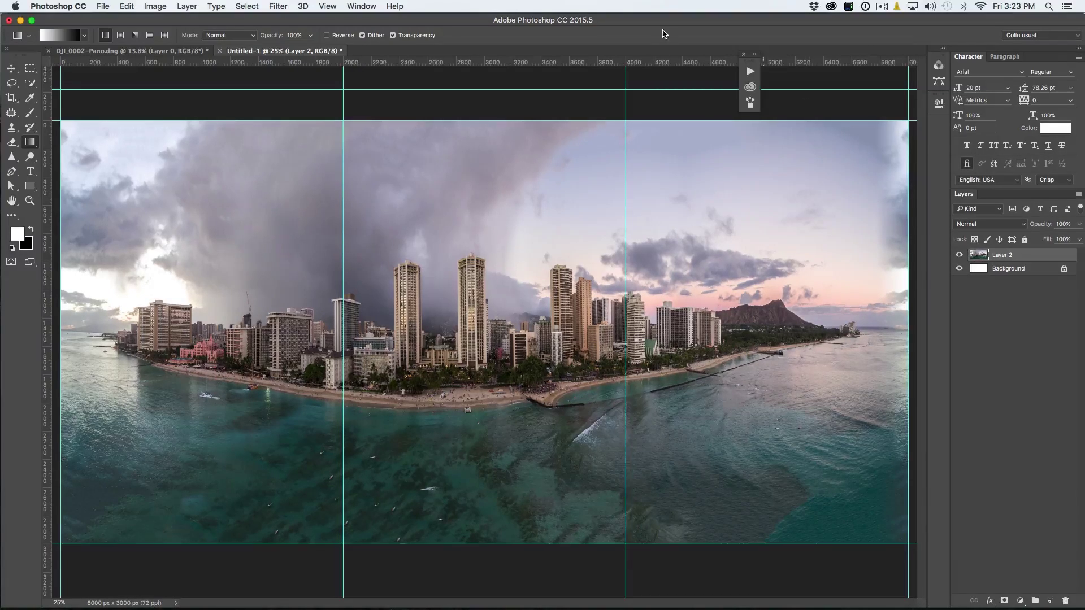
Set up a Save for Web (Legacy) JPEG at 100% size with all metadata, then save
{"action": "left_click", "coordinate": [100, 5]}
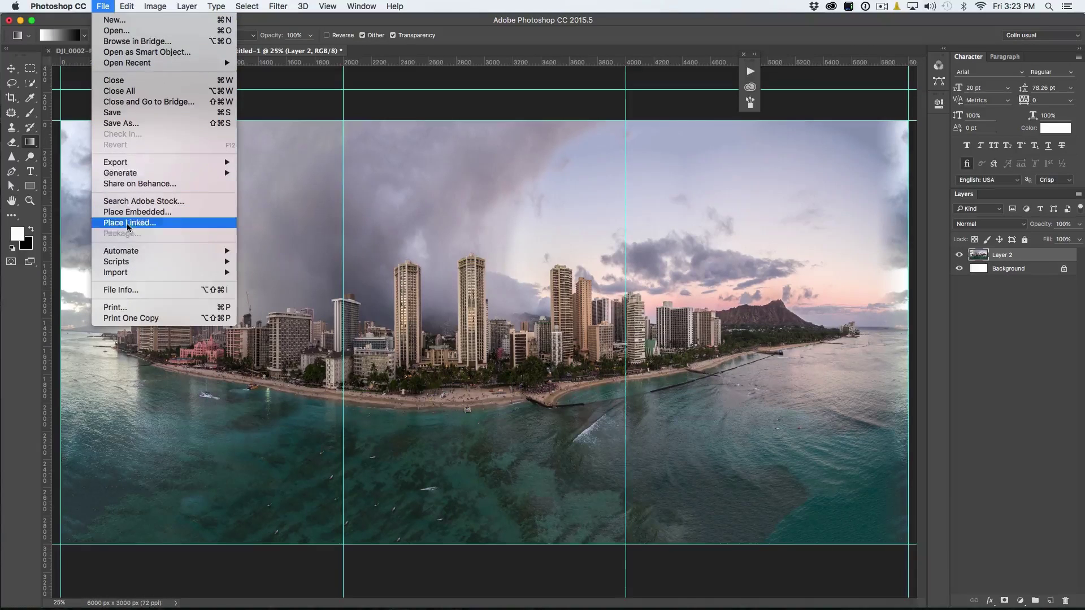
{"action": "mouse_move", "coordinate": [172, 165]}
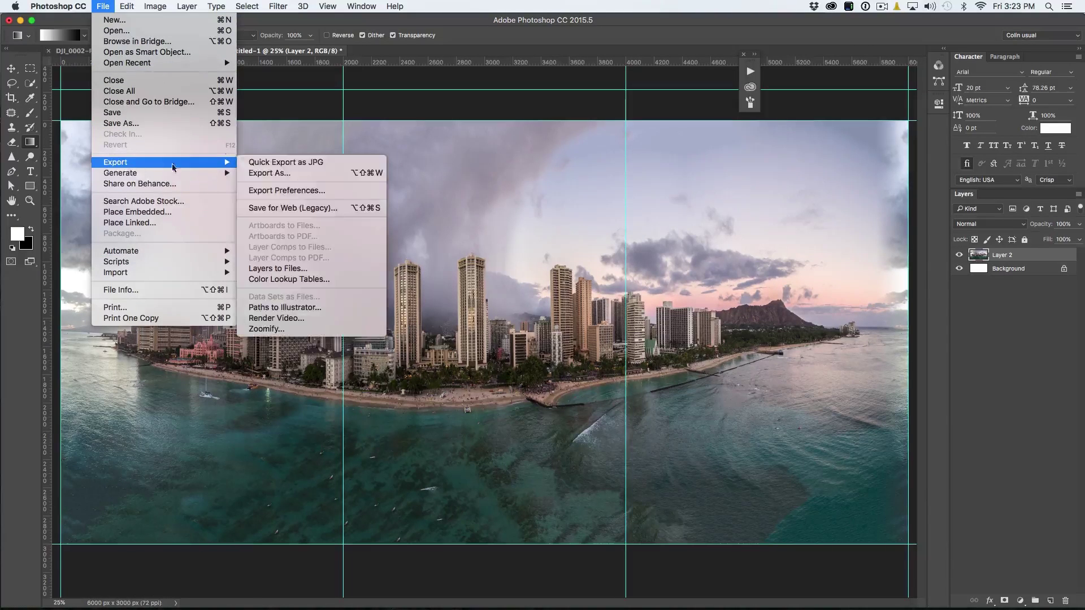
{"action": "left_click", "coordinate": [288, 209]}
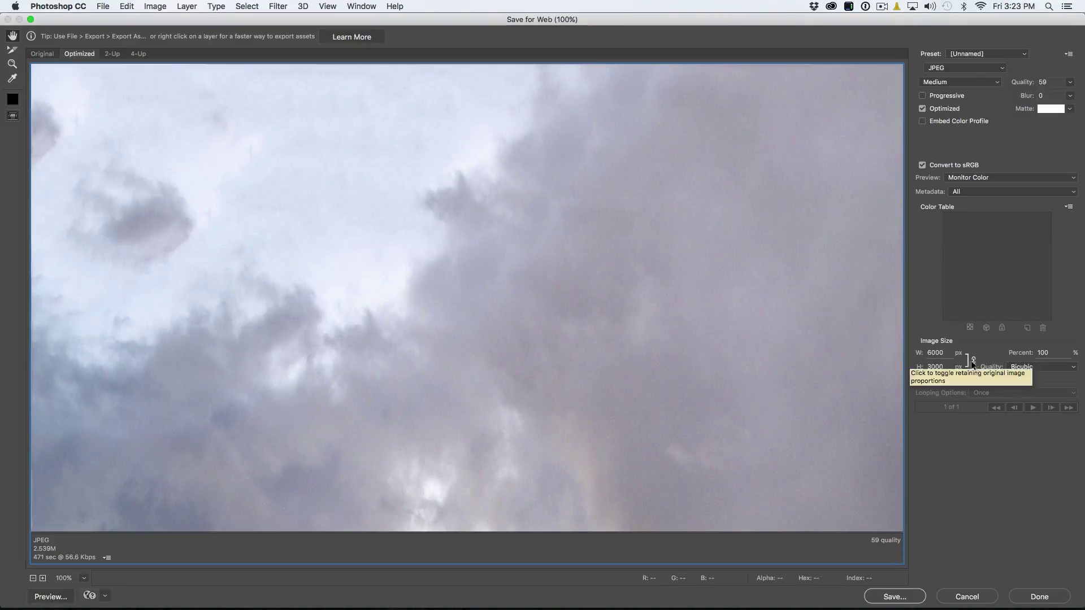
{"action": "left_click_drag", "start_coordinate": [916, 359], "coordinate": [891, 361]}
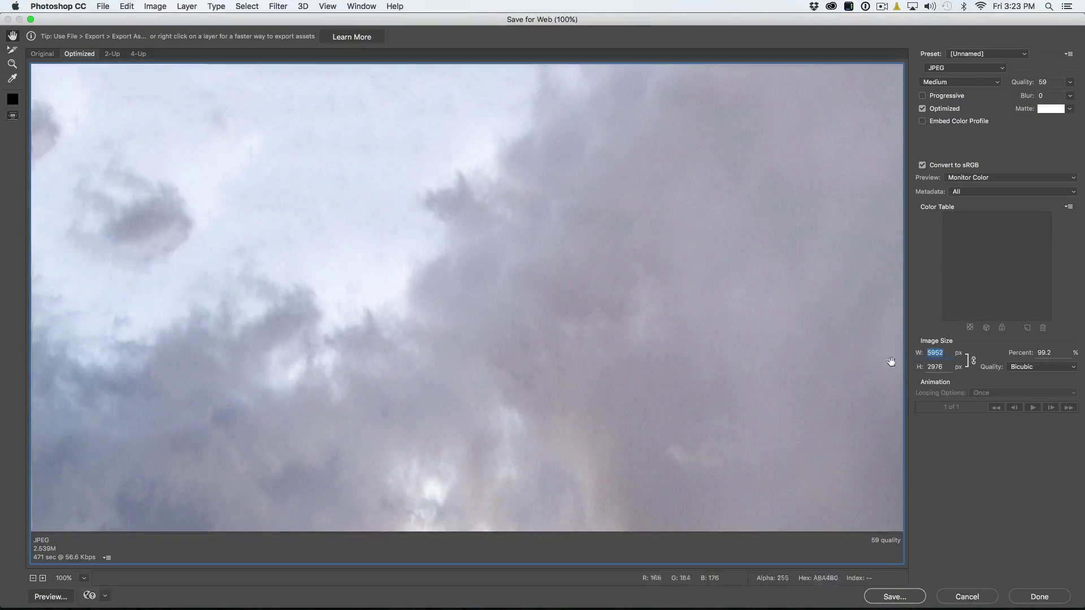
{"action": "left_click", "coordinate": [1054, 353]}
{"action": "type", "text": "100"}
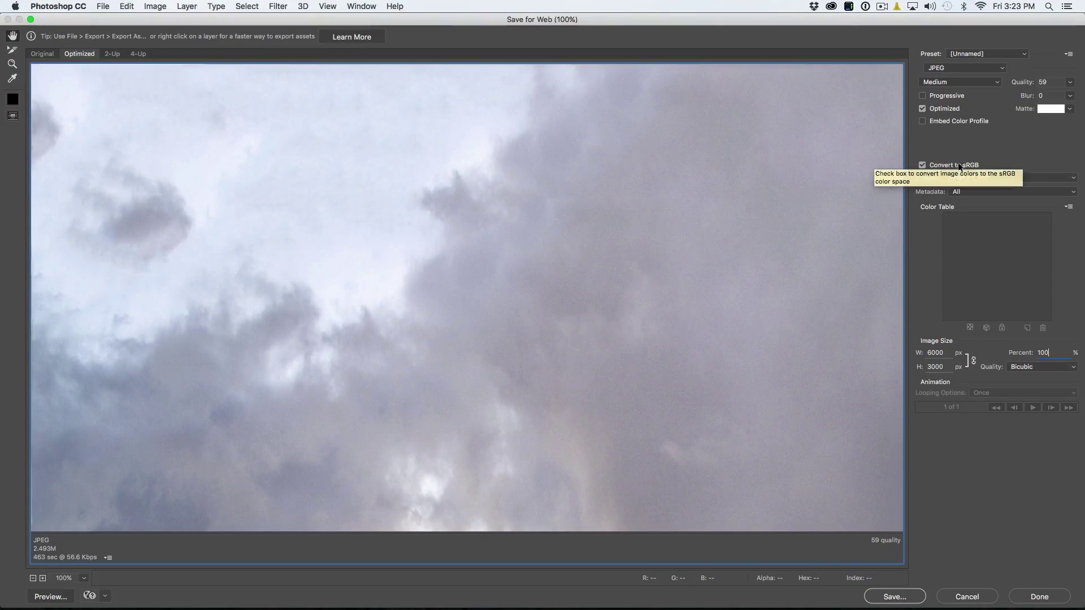
{"action": "left_click", "coordinate": [969, 191]}
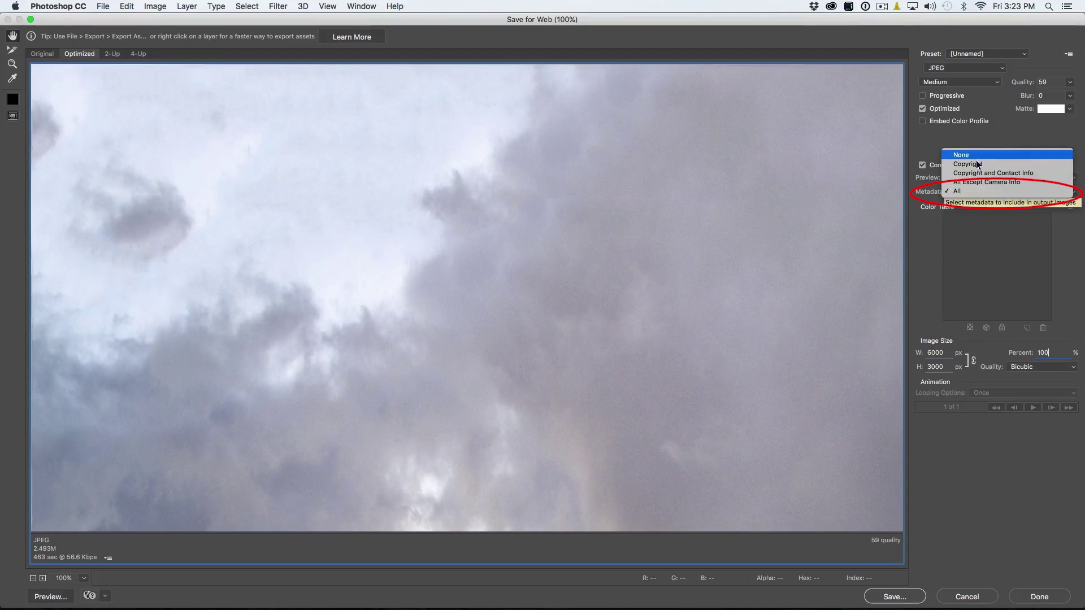
{"action": "left_click", "coordinate": [979, 191]}
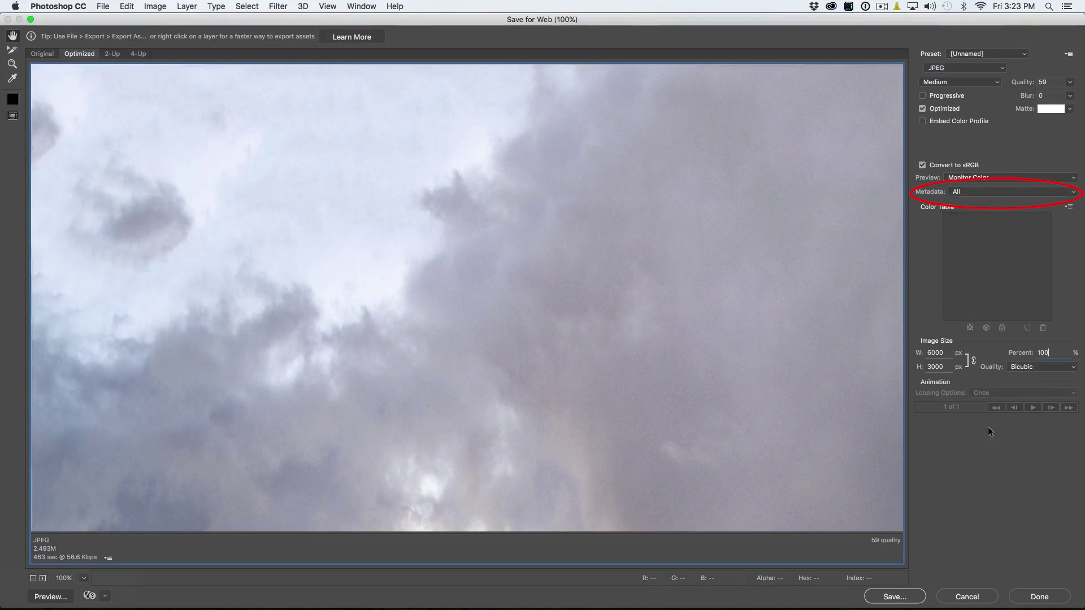
{"action": "left_click", "coordinate": [888, 596]}
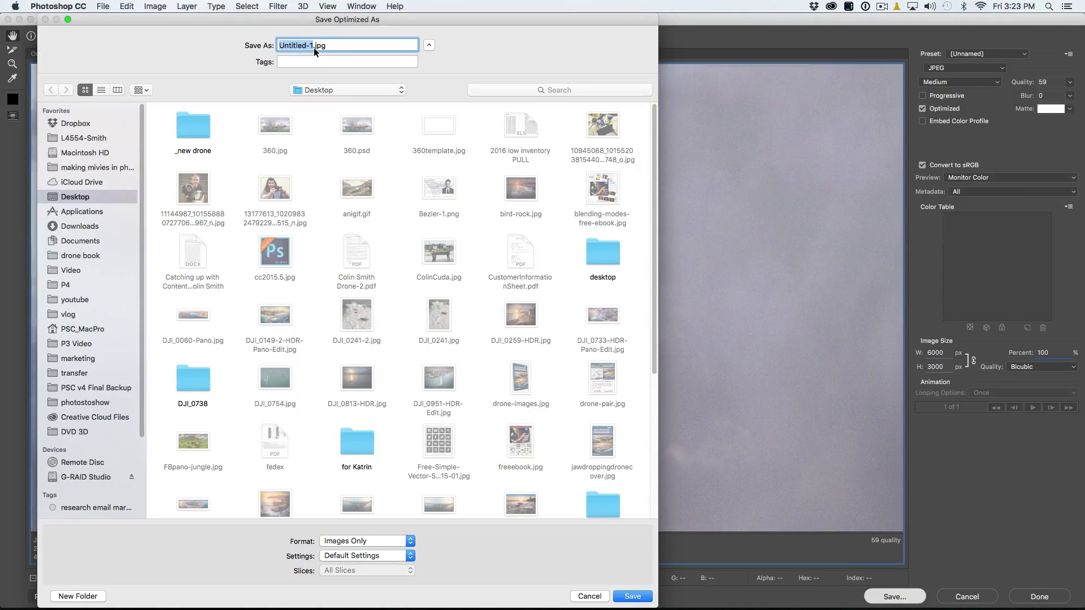
Save the JPEG to the Desktop as 360-FBbefore.jpg and switch to Safari
{"action": "type", "text": "3"}
{"action": "type", "text": "6"}
{"action": "type", "text": "0-P"}
{"action": "type", "text": "B"}
{"action": "type", "text": "before"}
{"action": "left_click", "coordinate": [633, 597]}
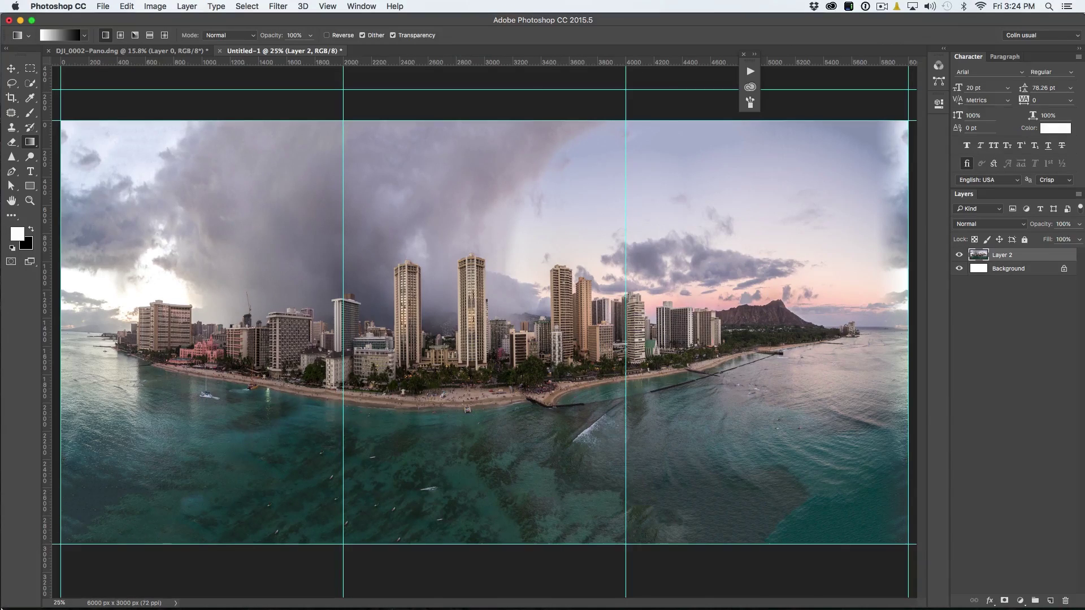
{"action": "mouse_move", "coordinate": [28, 607]}
{"action": "left_click", "coordinate": [179, 596]}
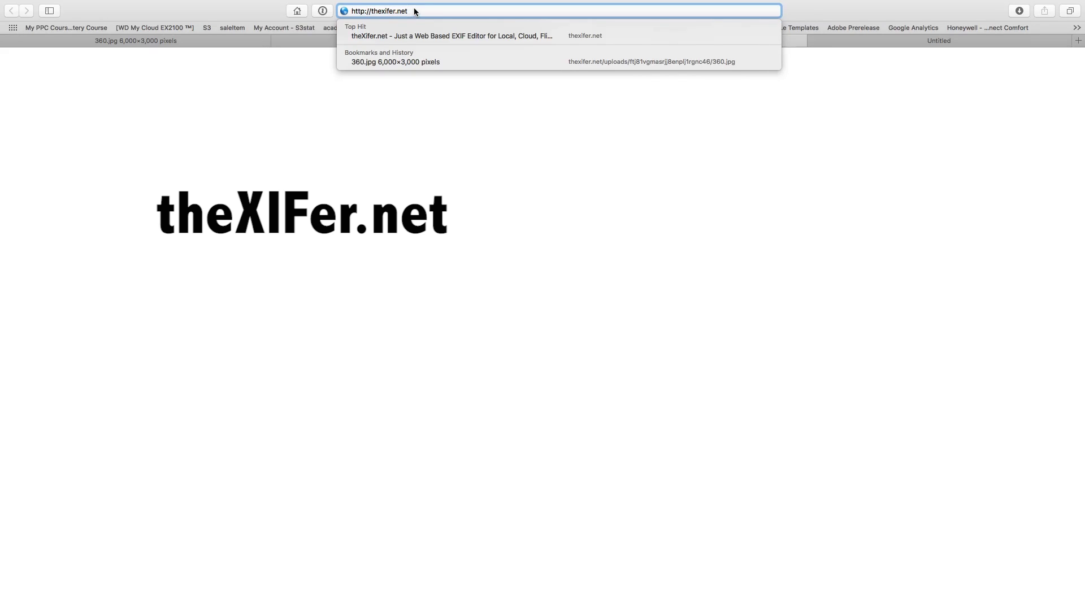
Load thexifer.net, upload 360-FBbefore.jpg, and open its eXif.me editor
{"action": "key", "text": "Return"}
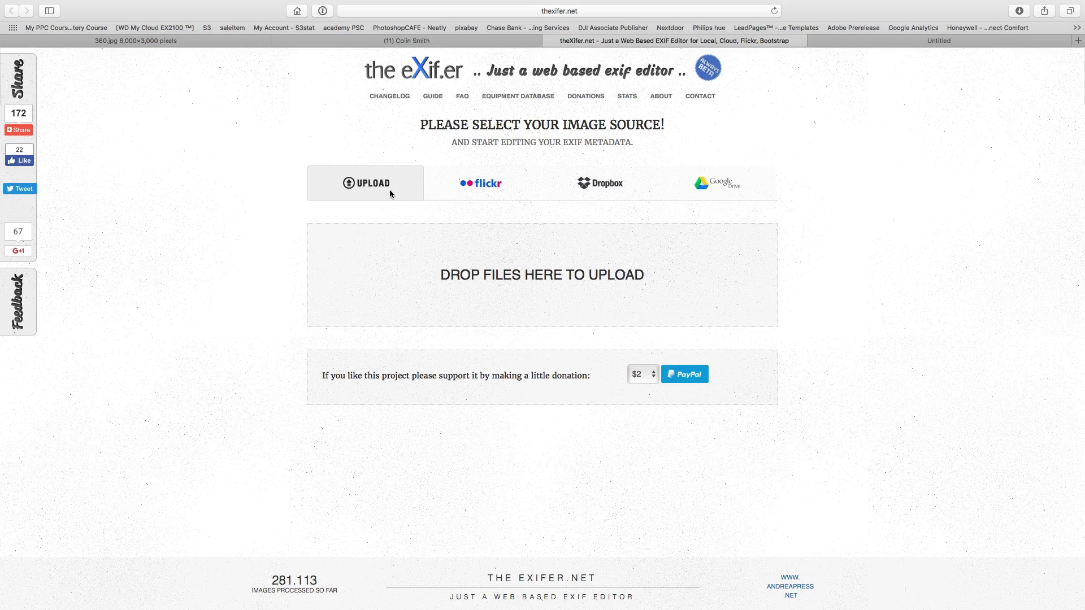
{"action": "left_click", "coordinate": [468, 274]}
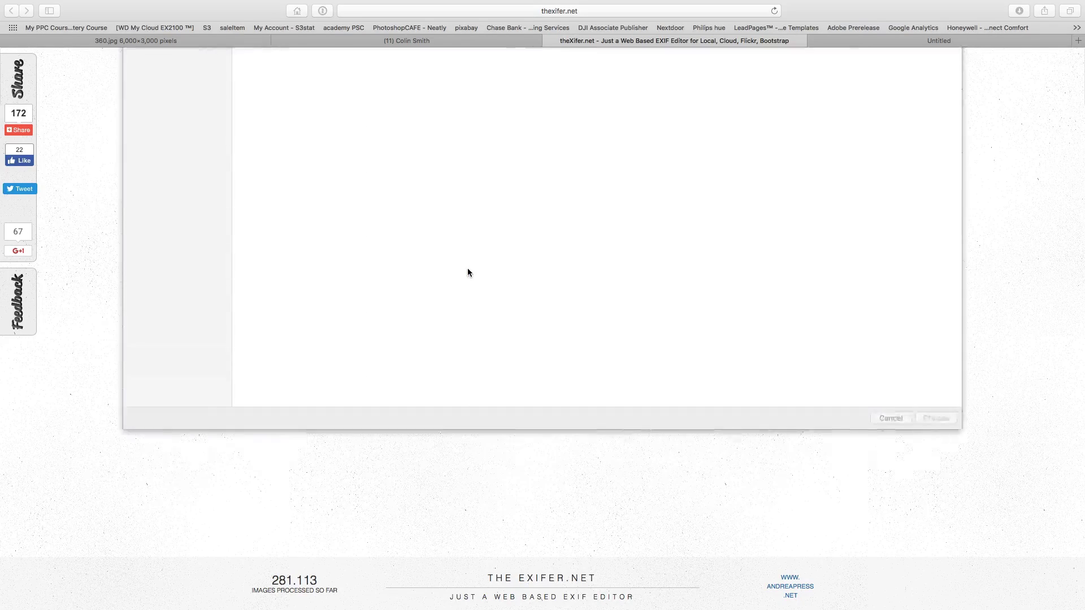
{"action": "left_click", "coordinate": [356, 100]}
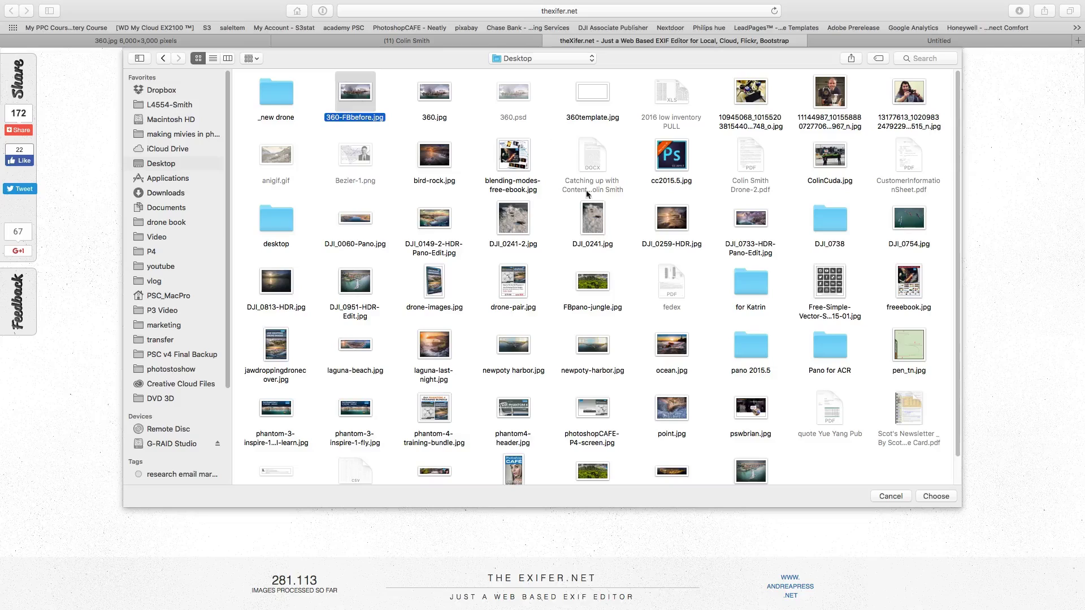
{"action": "left_click", "coordinate": [936, 497]}
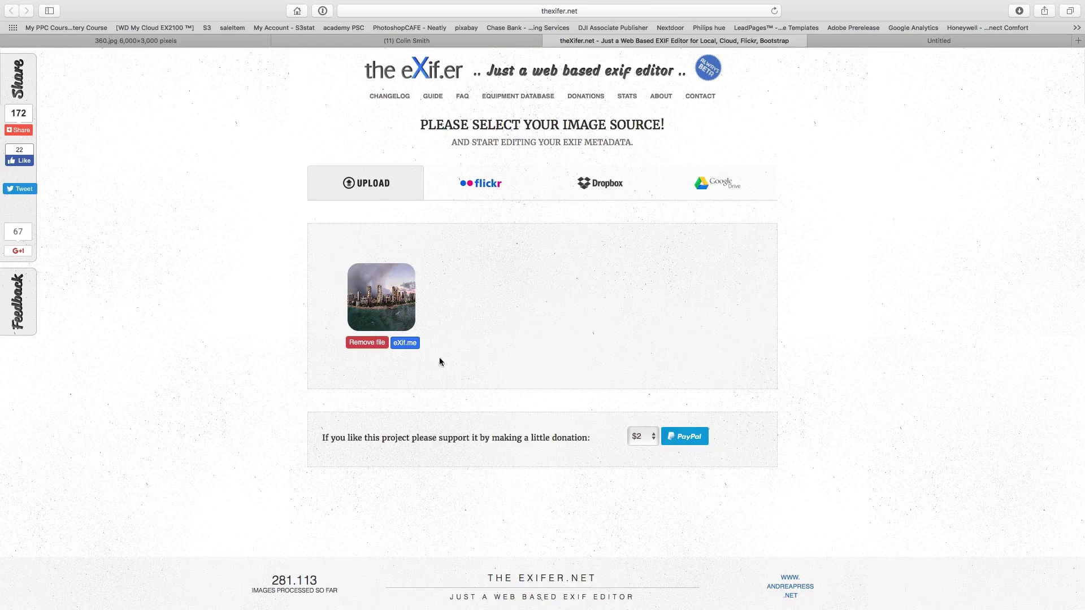
{"action": "left_click", "coordinate": [405, 343]}
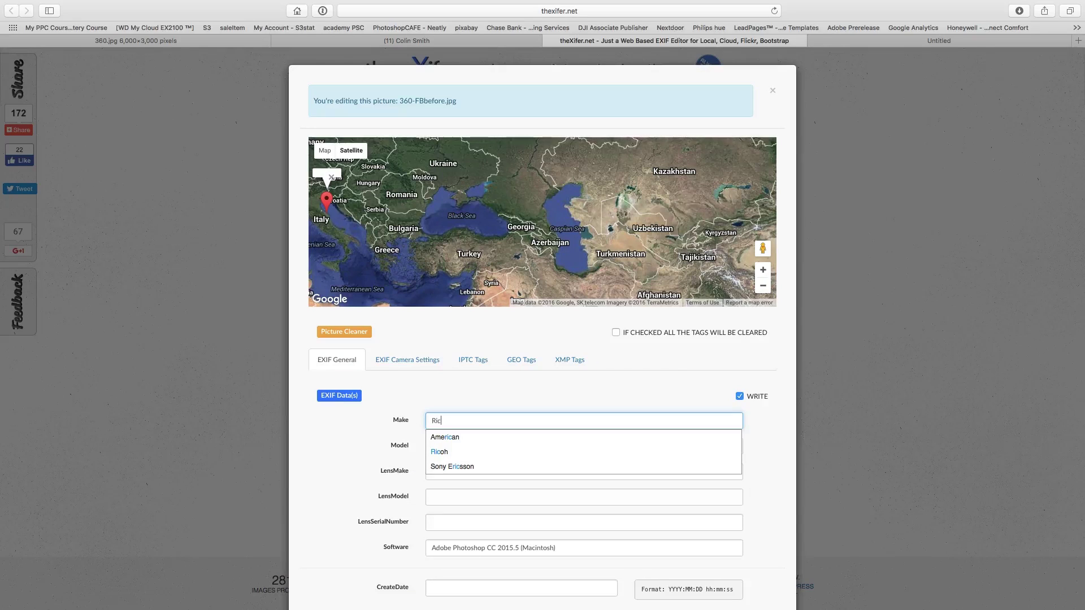
Set the camera Make to Ricoh and the Model to Ricoh Theta S
{"action": "left_click", "coordinate": [446, 452]}
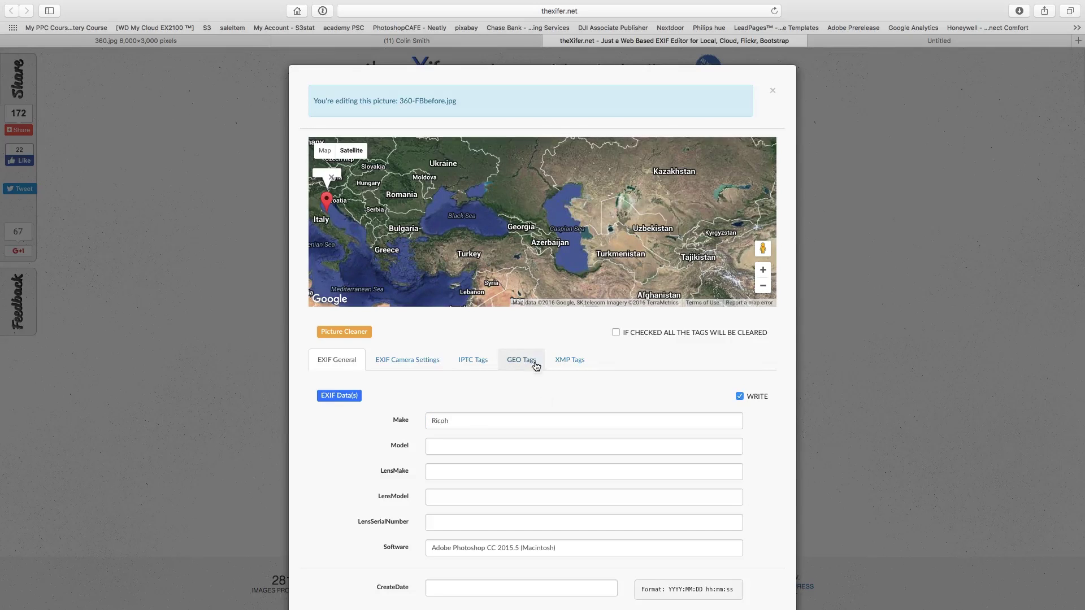
{"action": "left_click", "coordinate": [453, 448]}
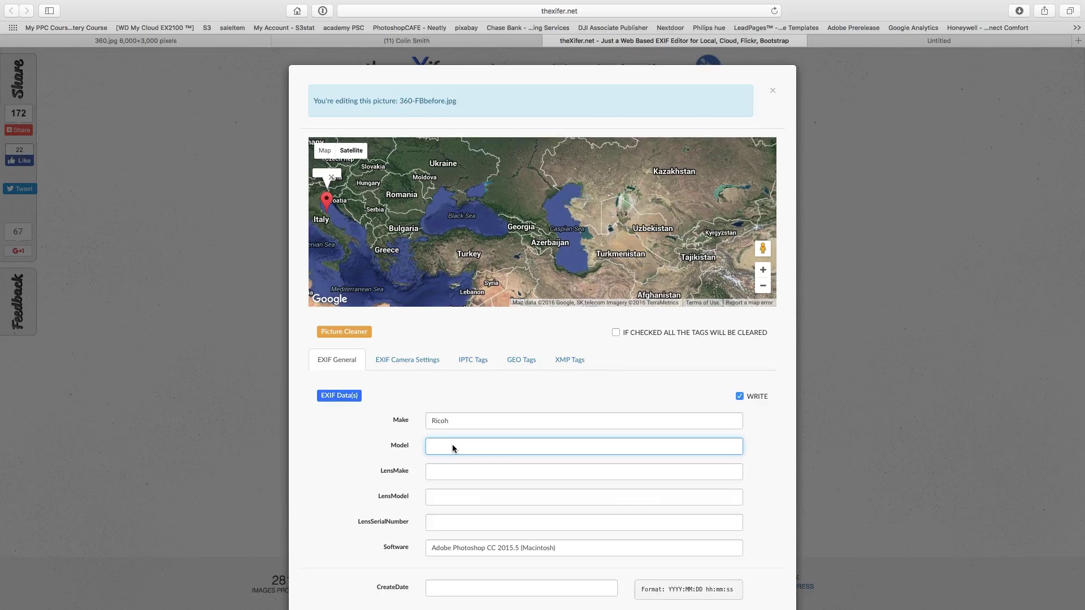
{"action": "type", "text": "Ric"}
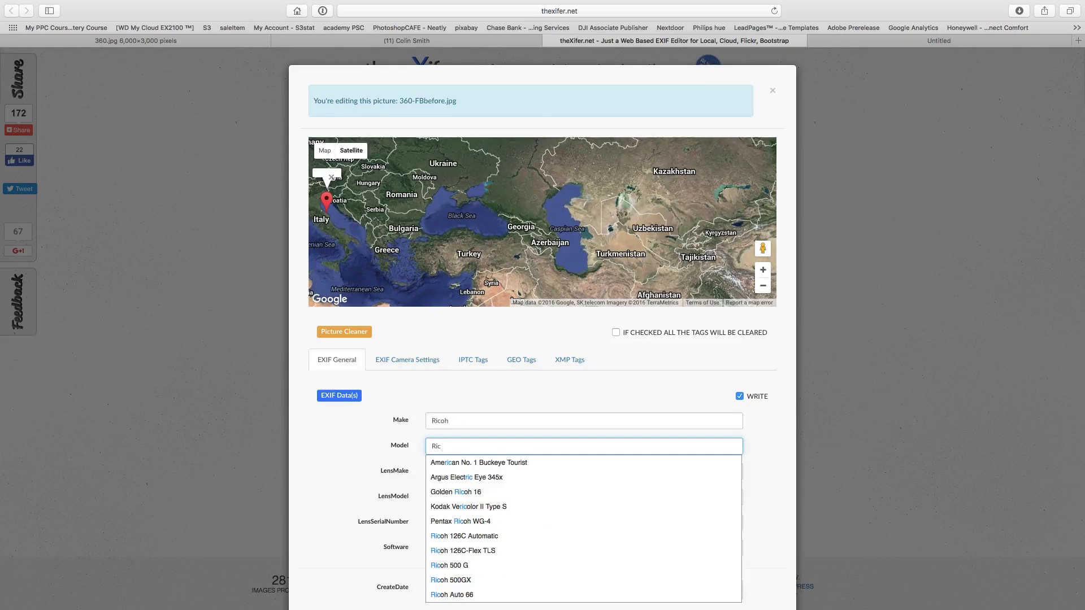
{"action": "type", "text": "oh"}
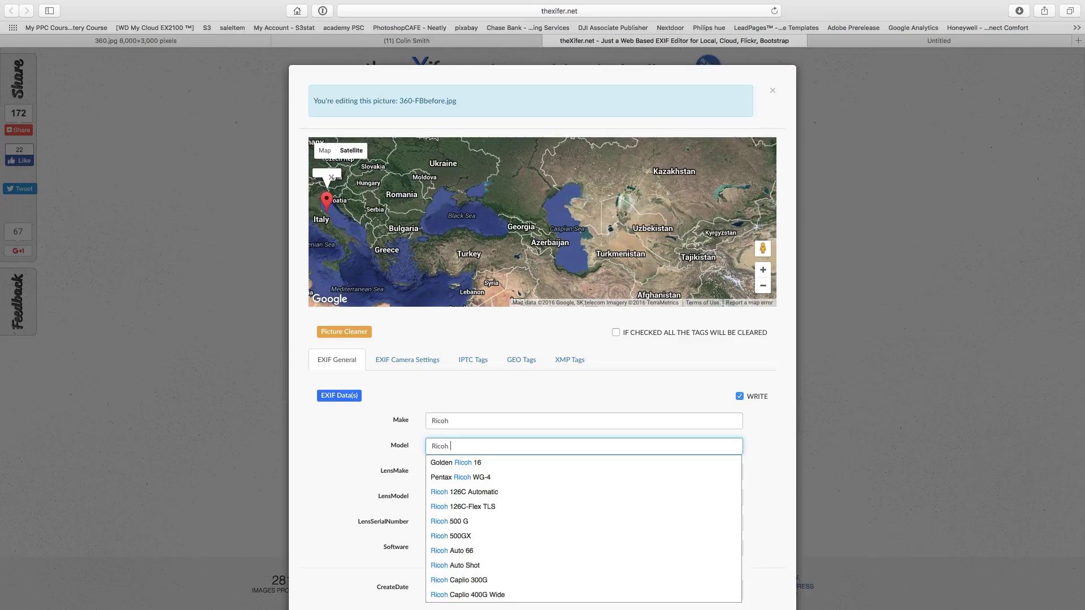
{"action": "type", "text": "T"}
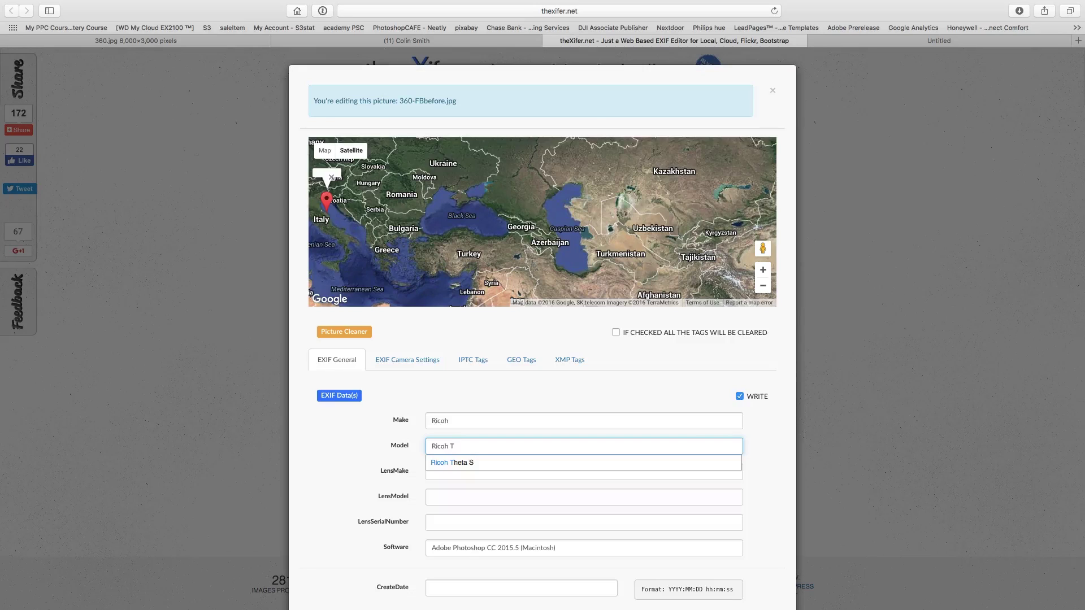
{"action": "left_click", "coordinate": [472, 465]}
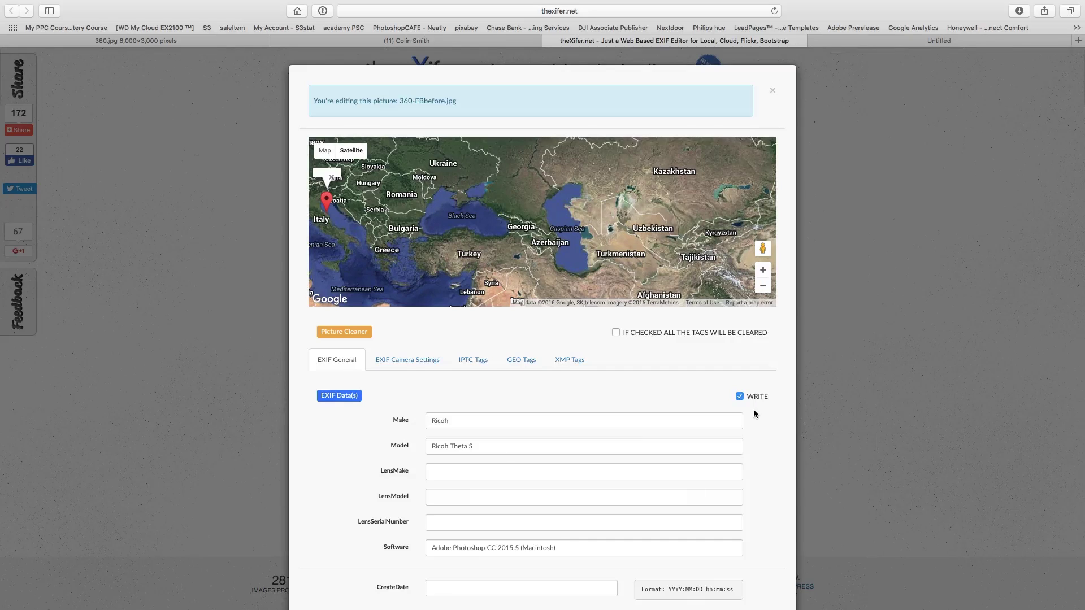
Apply the EXIF edits with Go.eXifing at the bottom of the form
{"action": "scroll", "coordinate": [765, 407], "scroll_direction": "down", "scroll_amount": 5}
{"action": "scroll", "coordinate": [765, 406], "scroll_direction": "down", "scroll_amount": 3}
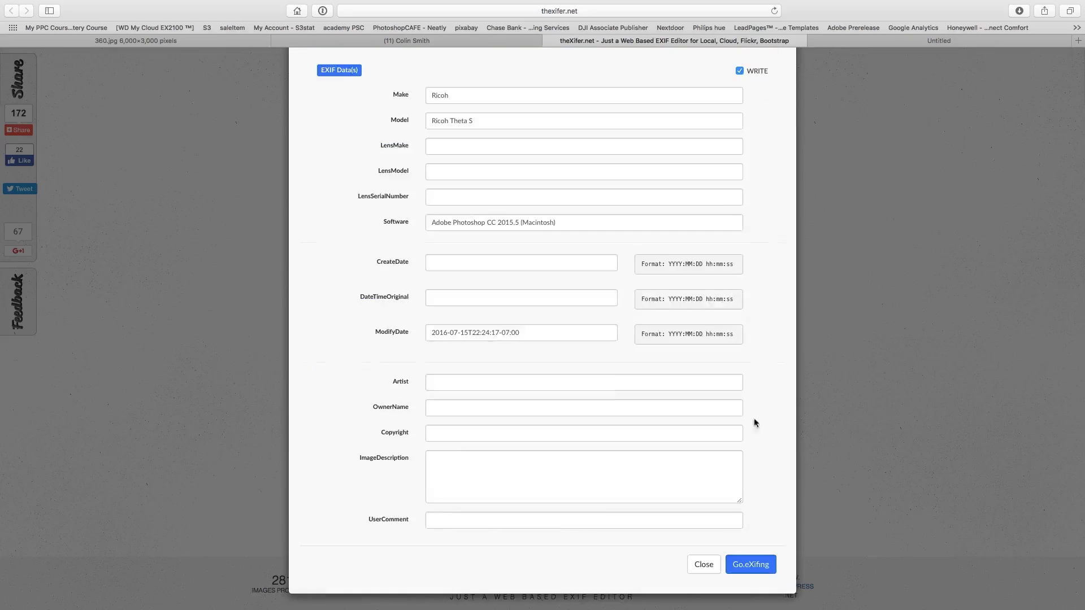
{"action": "left_click", "coordinate": [749, 562]}
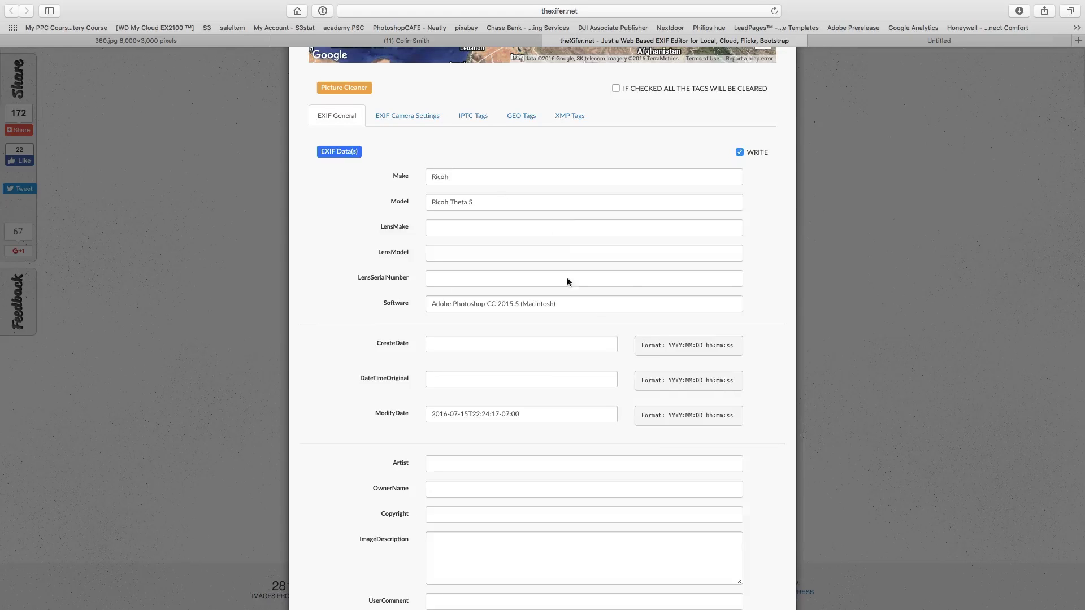
{"action": "scroll", "coordinate": [709, 435], "scroll_direction": "down", "scroll_amount": 2}
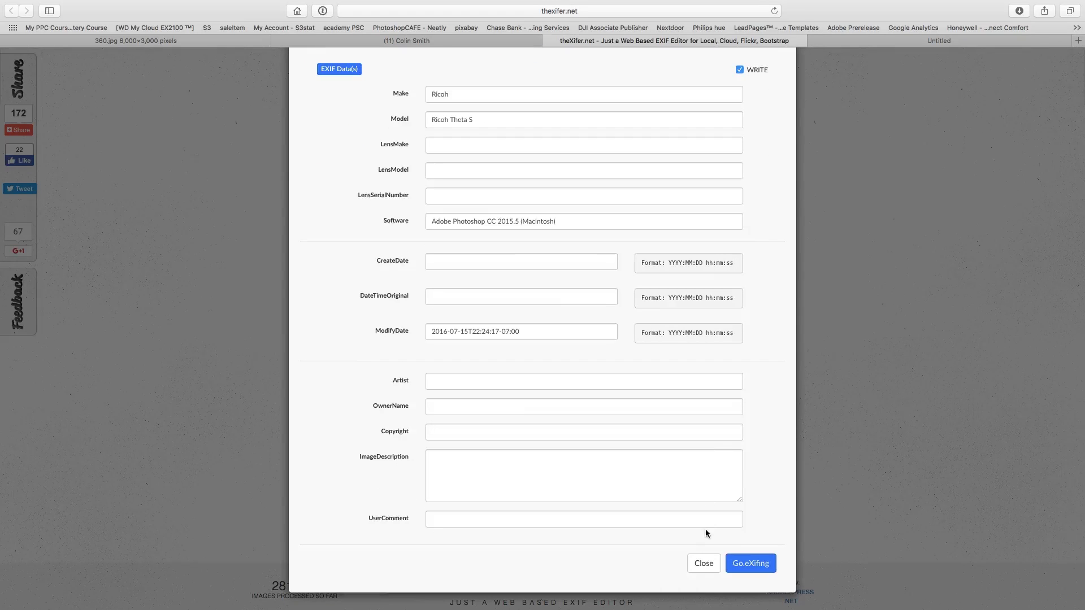
{"action": "left_click", "coordinate": [707, 566]}
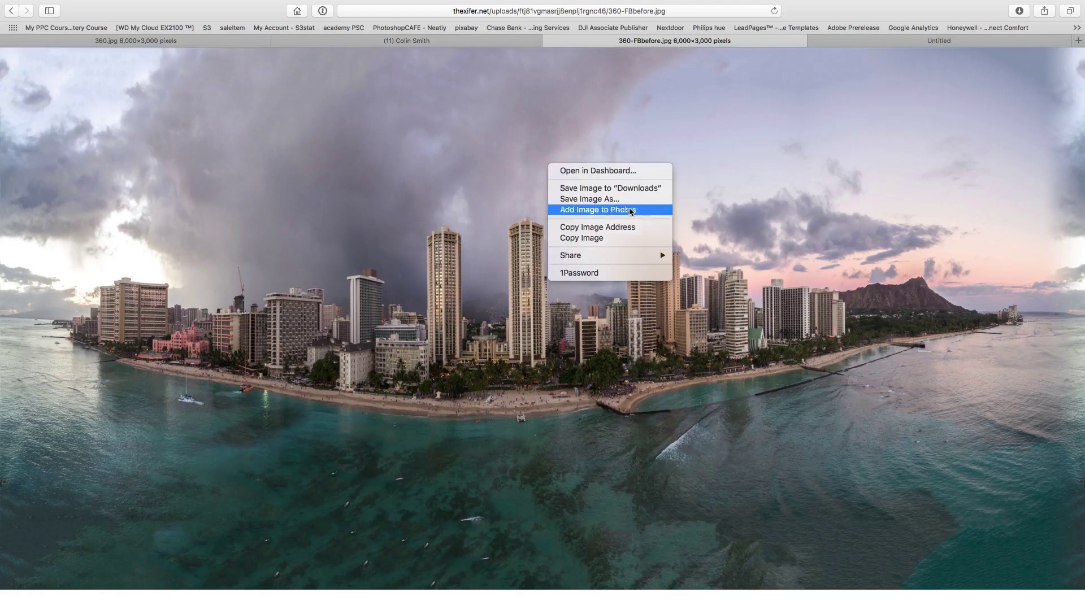
Save the tagged panorama to Downloads, then remove it from theXIFer uploader
{"action": "left_click", "coordinate": [631, 192]}
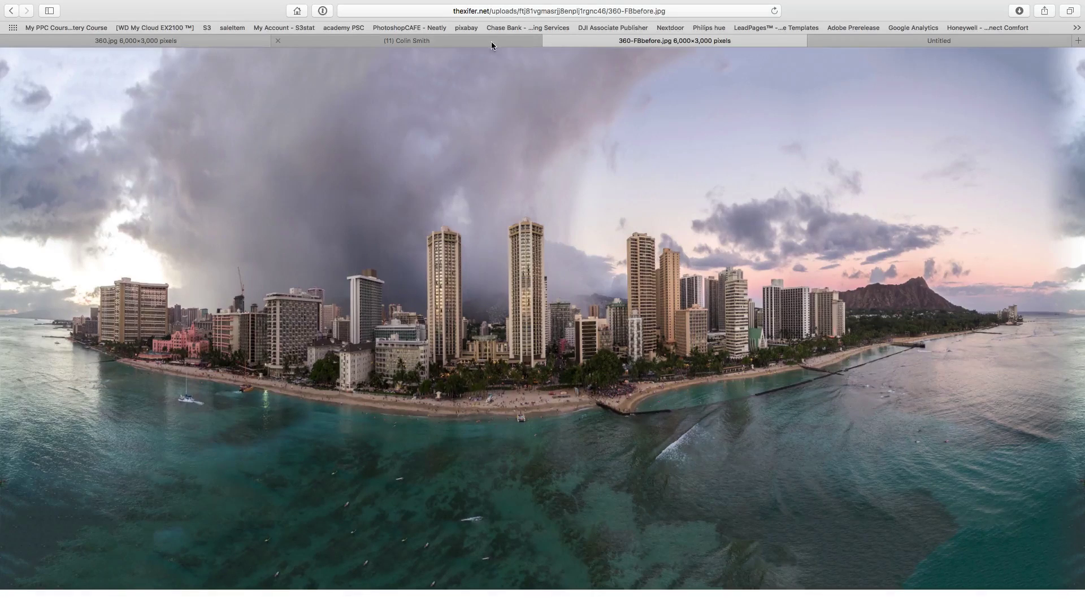
{"action": "left_click", "coordinate": [11, 10]}
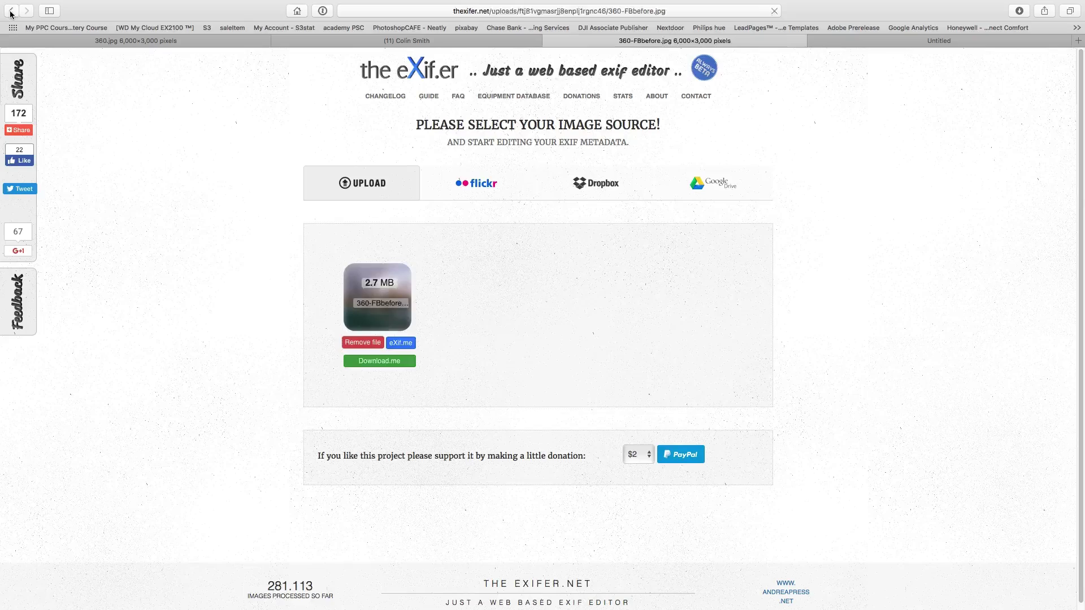
{"action": "left_click", "coordinate": [363, 343]}
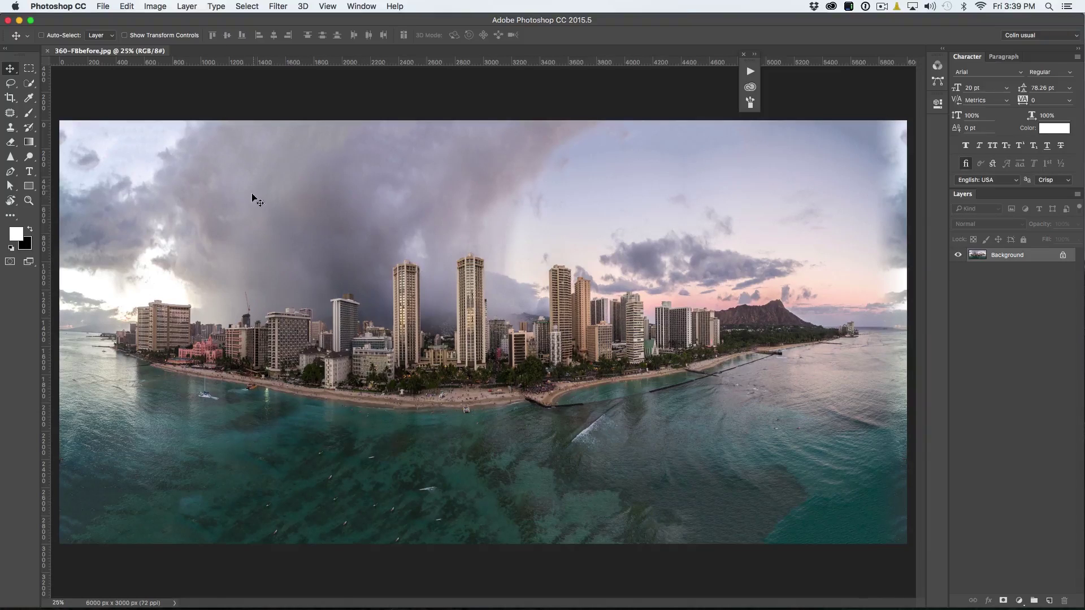
Check File Info's Camera Data and Basic sections for Make Ricoh, Model Ricoh Theta S
{"action": "left_click", "coordinate": [102, 6]}
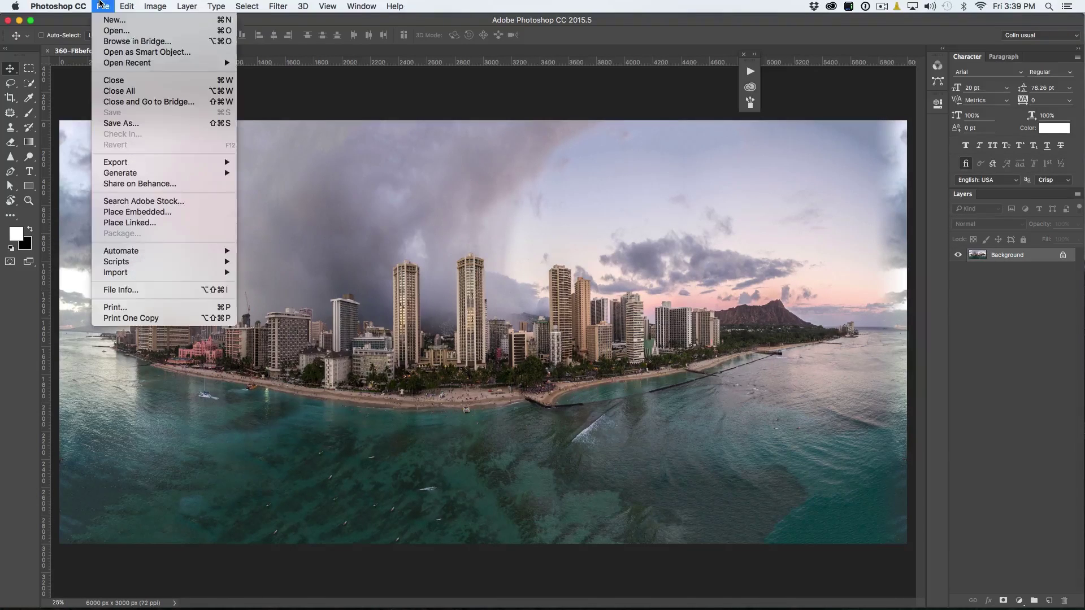
{"action": "left_click", "coordinate": [109, 290]}
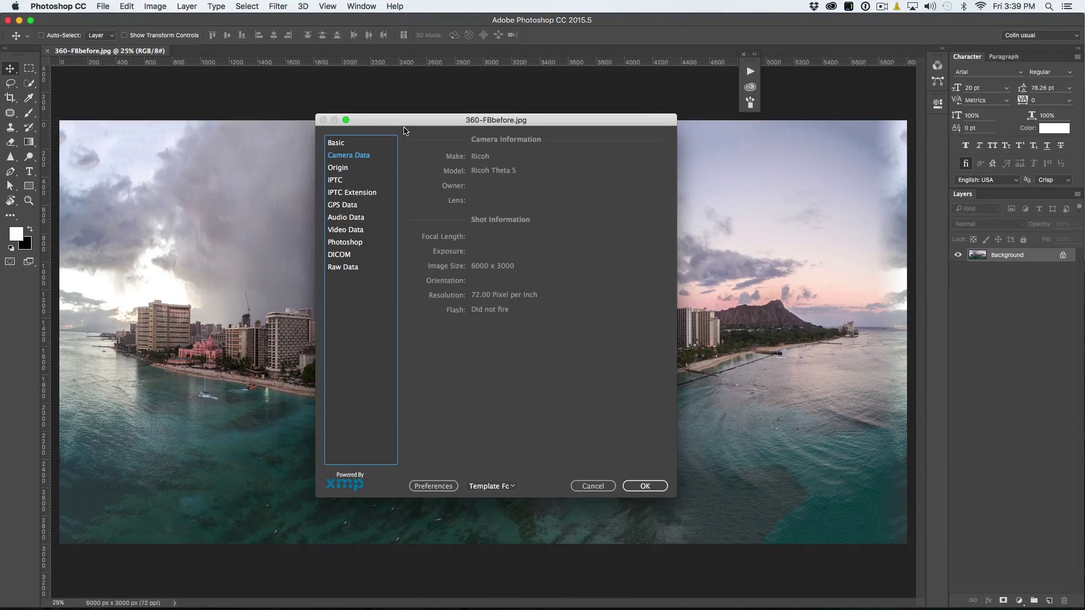
{"action": "left_click", "coordinate": [350, 143]}
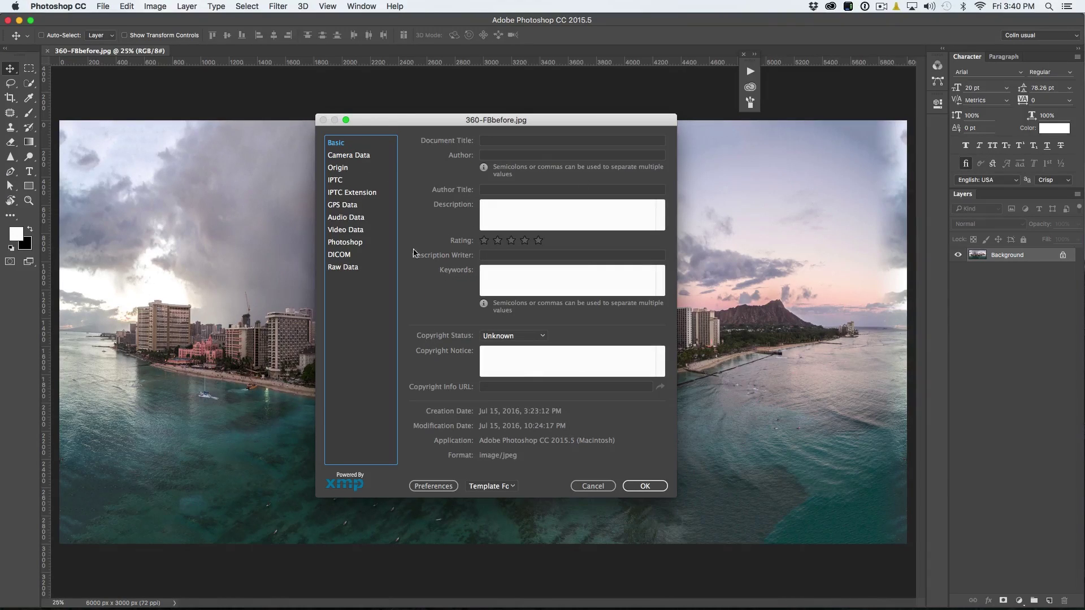
{"action": "left_click", "coordinate": [356, 156]}
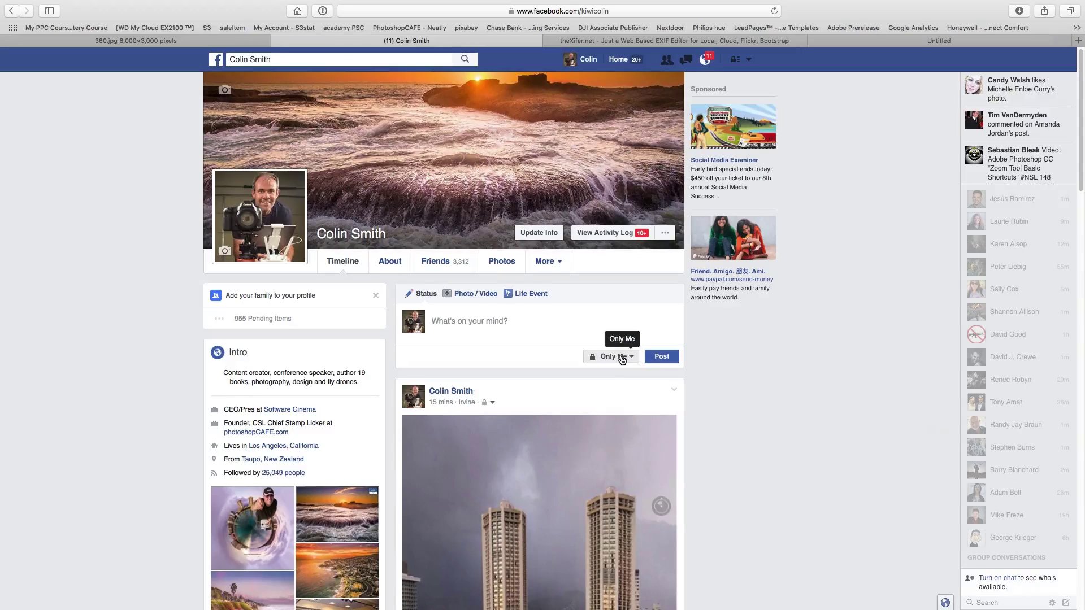
Attach 360-FBbefore.jpg from Downloads to a new Facebook post captioned 'Hey Guys'
{"action": "left_click", "coordinate": [480, 293]}
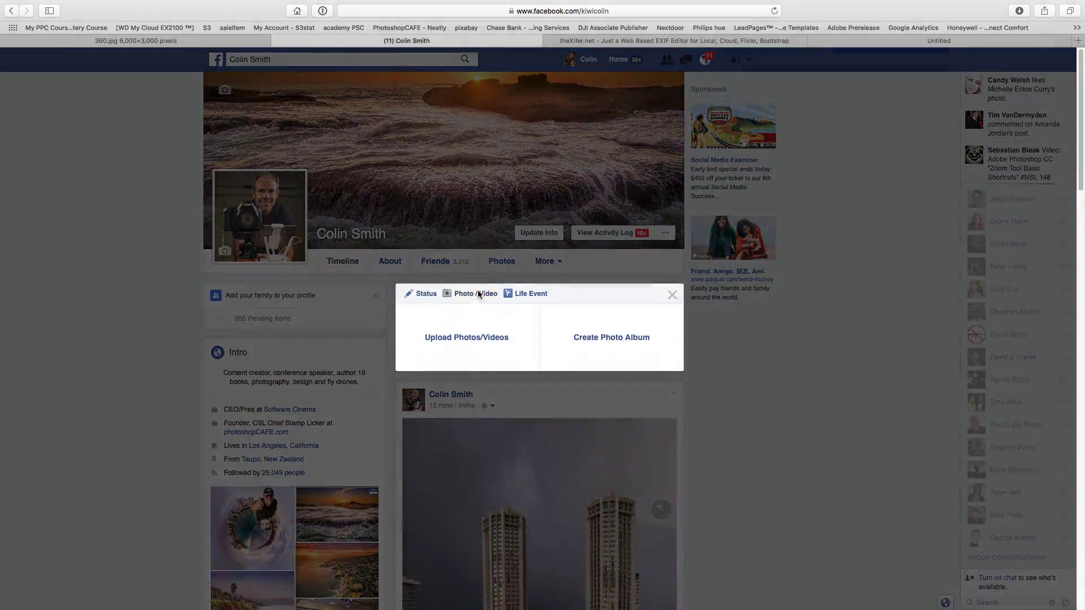
{"action": "left_click", "coordinate": [468, 338]}
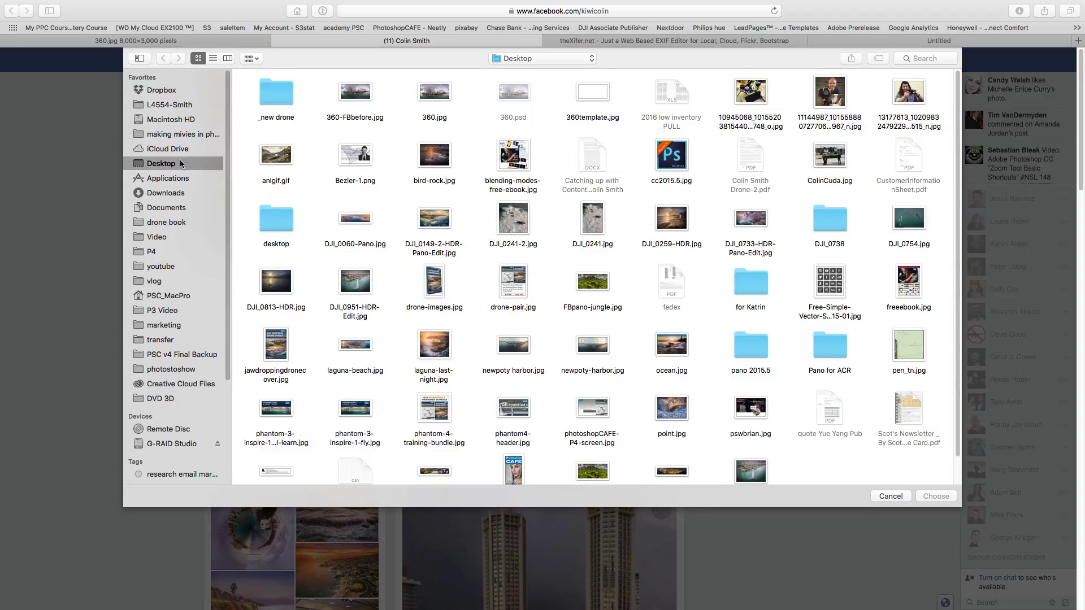
{"action": "left_click", "coordinate": [170, 193]}
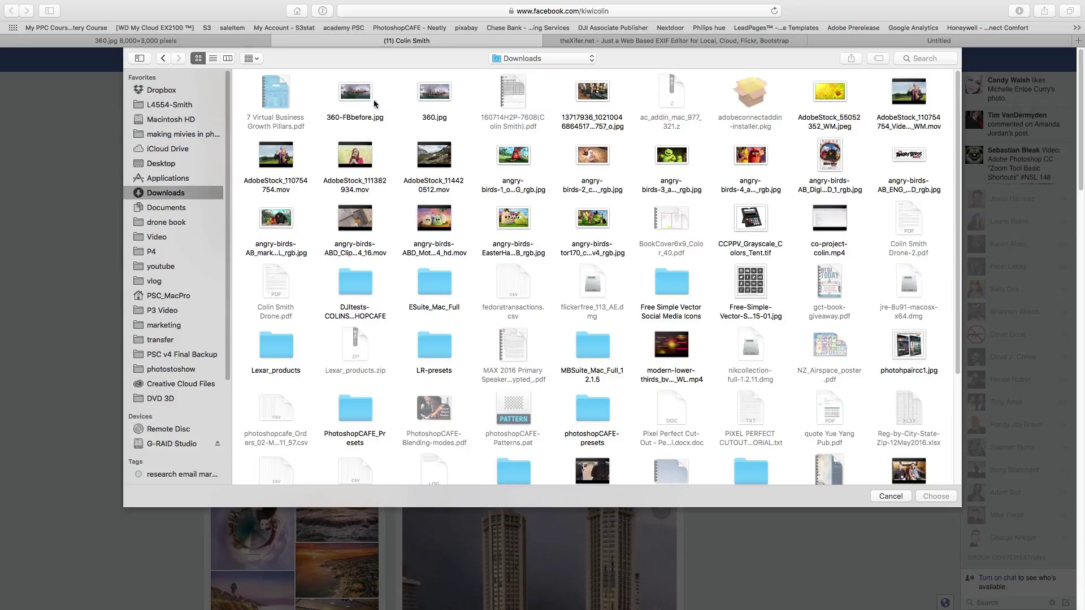
{"action": "left_click", "coordinate": [360, 94]}
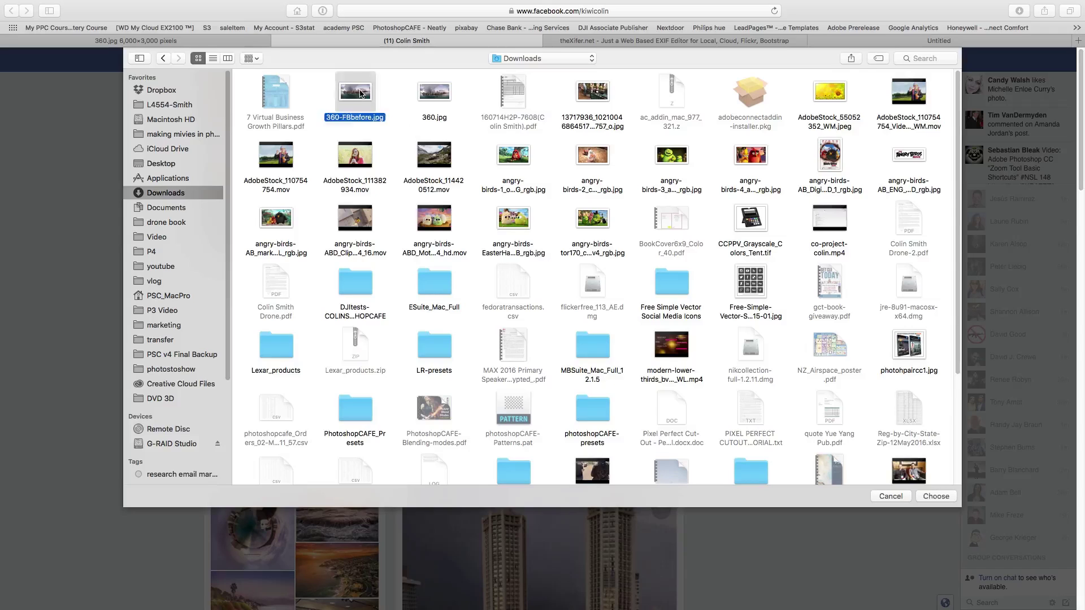
{"action": "left_click", "coordinate": [936, 495]}
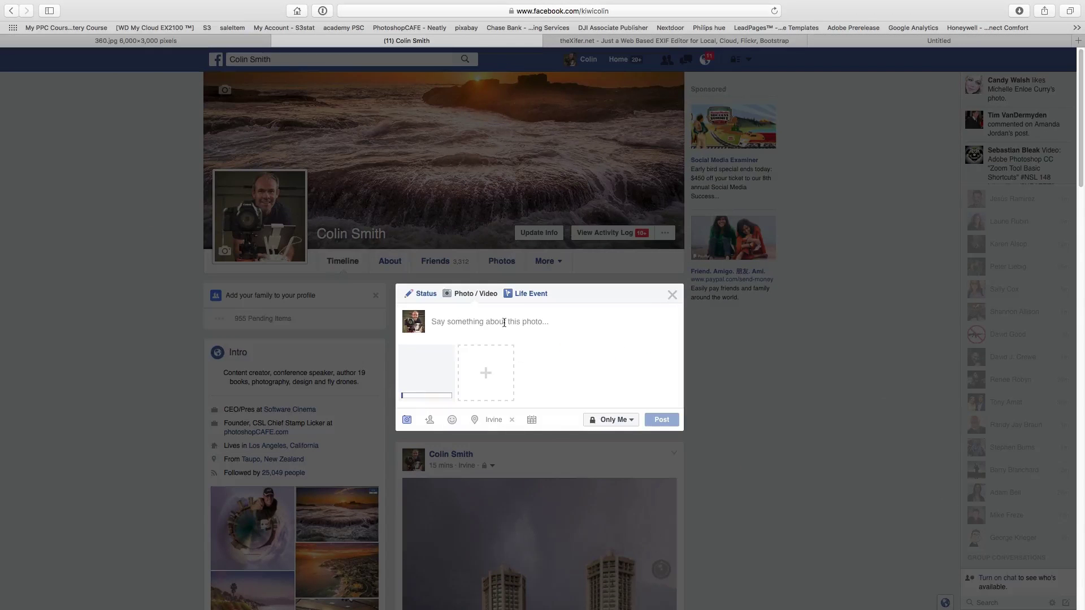
{"action": "type", "text": "H"}
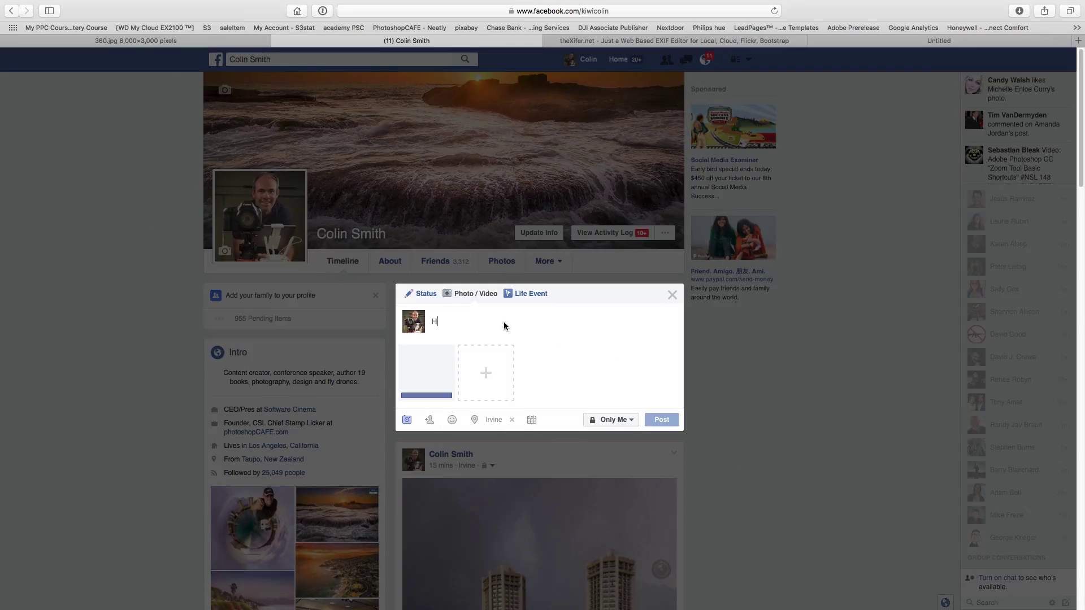
{"action": "type", "text": "ey Guys check it out"}
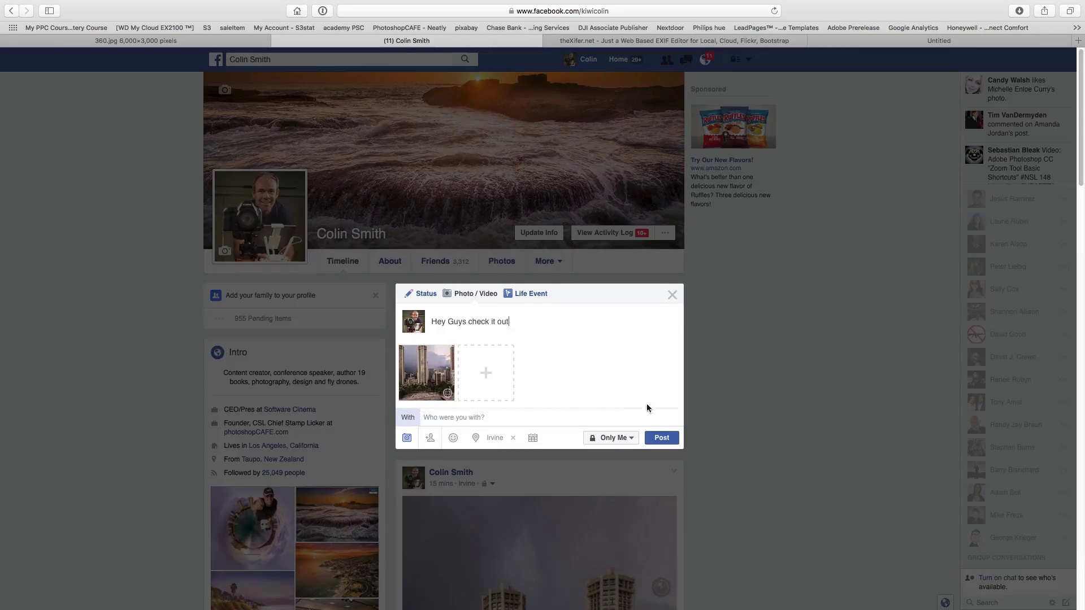
Post the panorama, pan the 360 photo toward the Waikiki hotels, and open its audience menu
{"action": "left_click", "coordinate": [662, 439]}
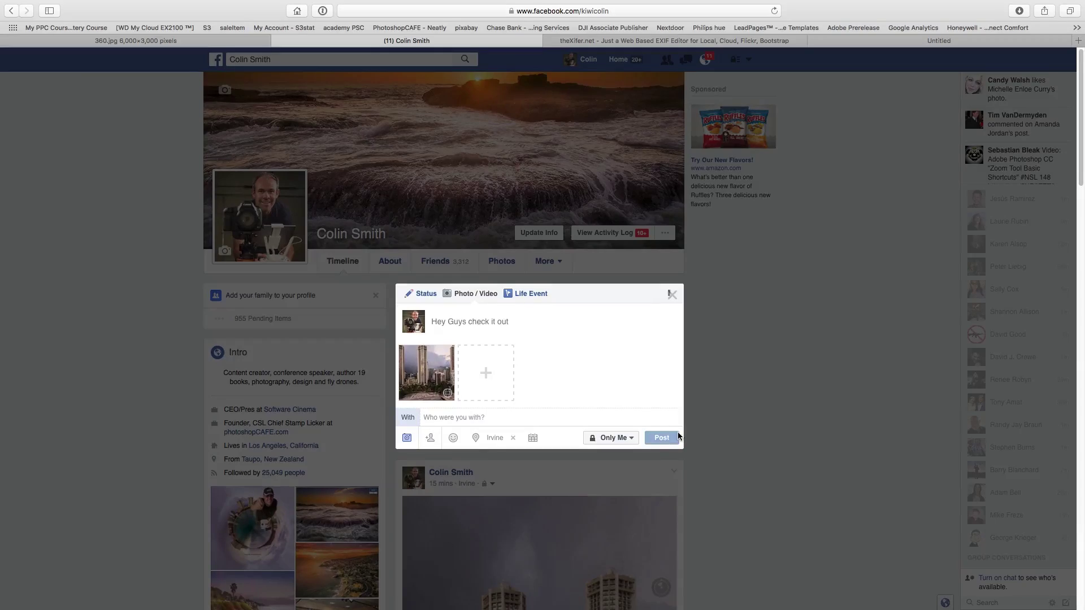
{"action": "scroll", "coordinate": [731, 407], "scroll_direction": "down", "scroll_amount": 5}
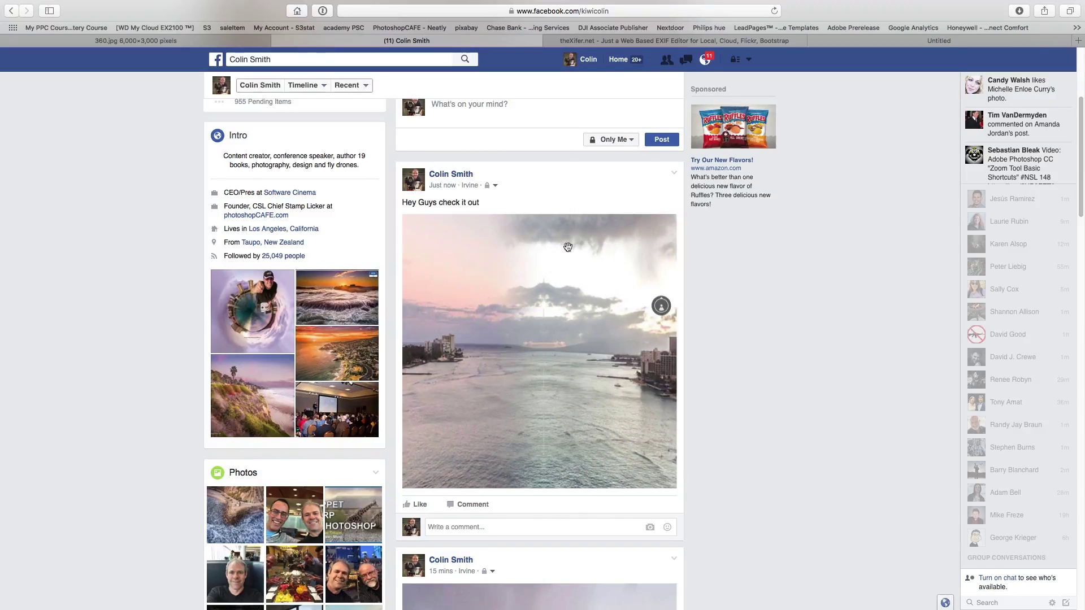
{"action": "scroll", "coordinate": [565, 282], "scroll_direction": "up", "scroll_amount": 1}
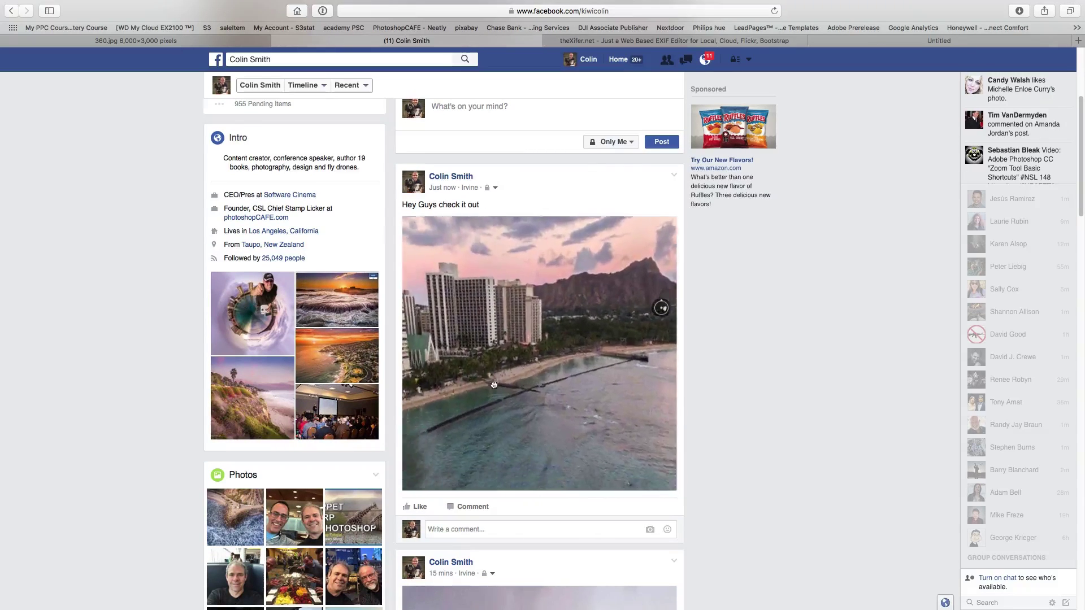
{"action": "left_click_drag", "start_coordinate": [494, 385], "coordinate": [665, 427]}
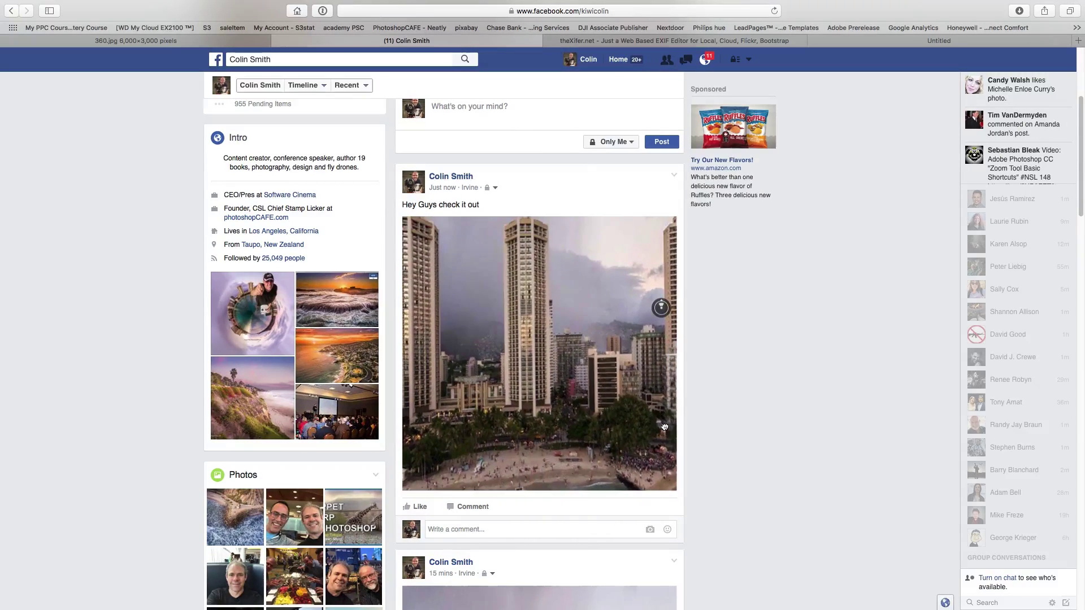
{"action": "left_click", "coordinate": [490, 187]}
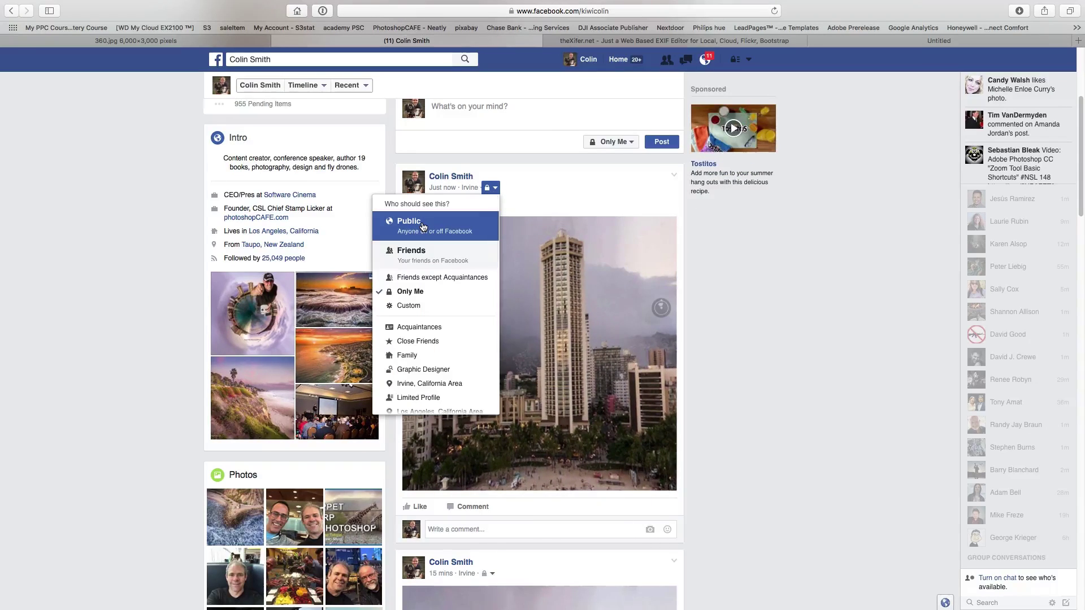